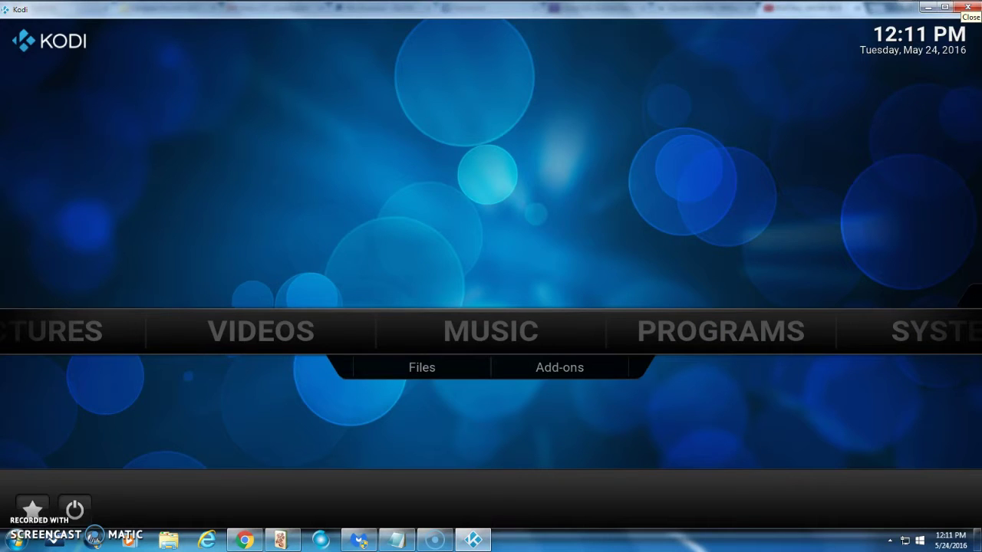
- Move the home menu right to SYSTEM so Settings, File manager and Profiles show
{"action": "key", "text": "Right"}
{"action": "key", "text": "Right"}
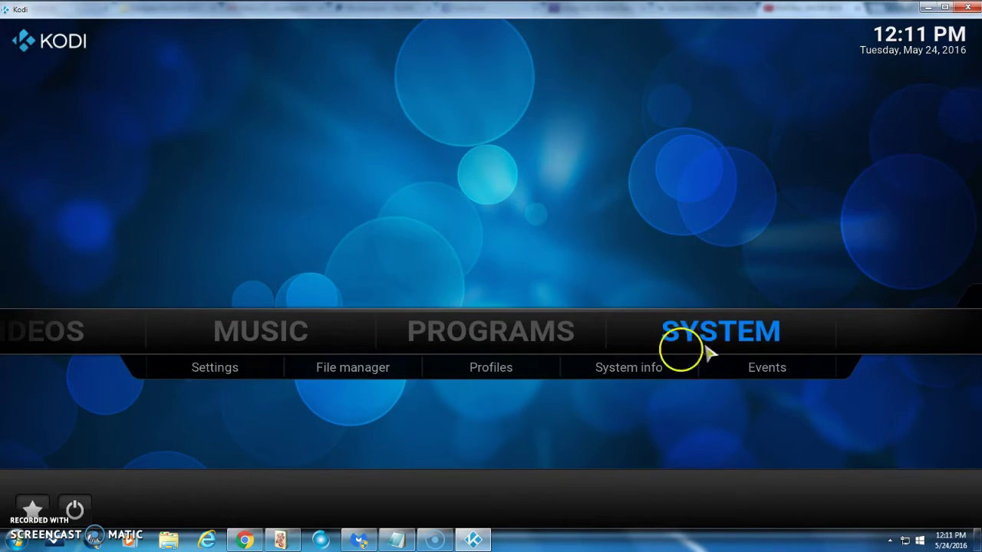
{"action": "left_click", "coordinate": [374, 369]}
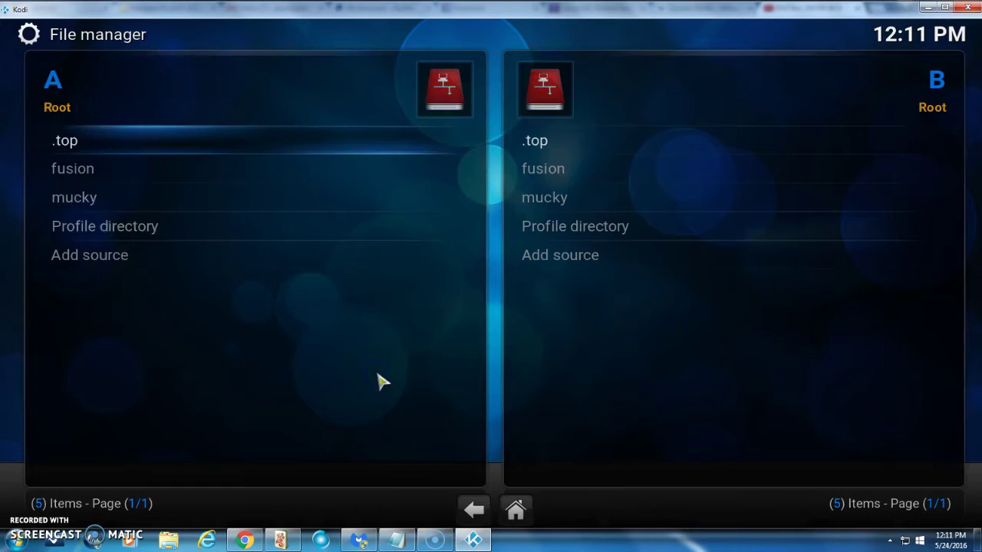
{"action": "left_click", "coordinate": [143, 264]}
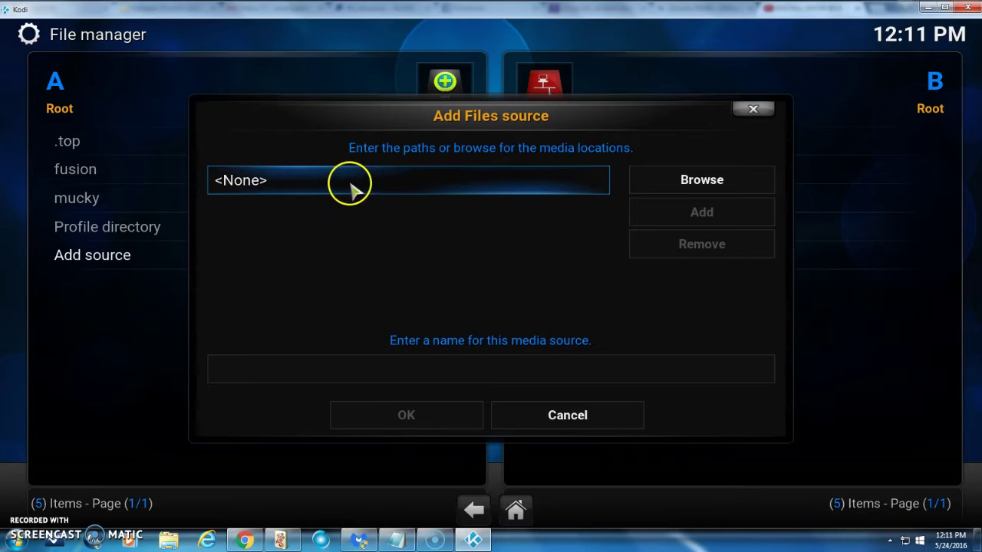
{"action": "left_click", "coordinate": [350, 184]}
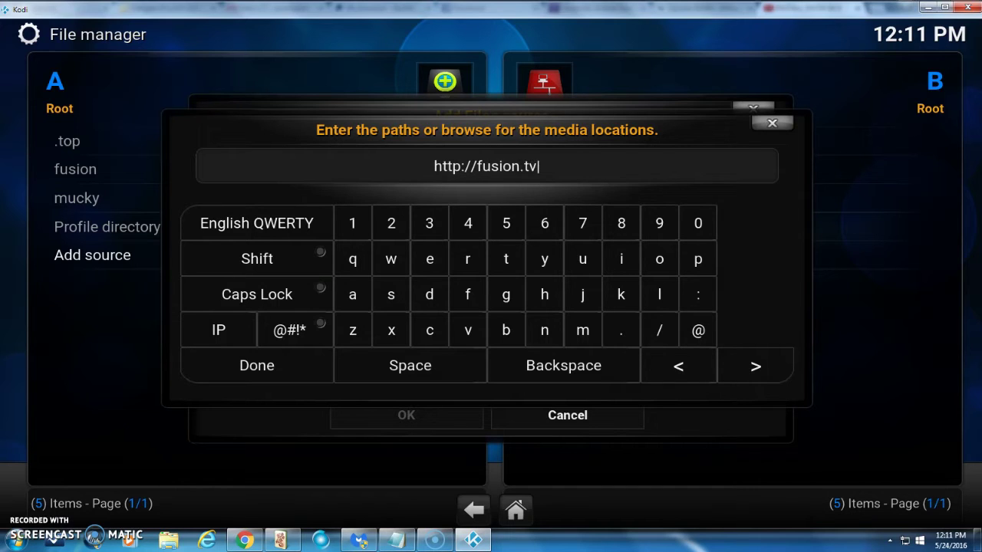
{"action": "type", "text": "don"}
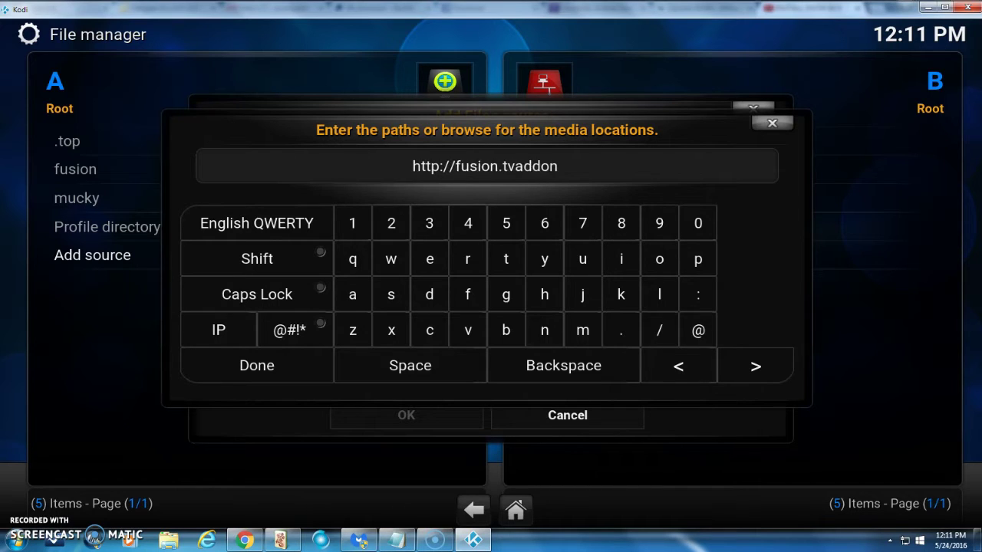
{"action": "type", "text": "s.ag"}
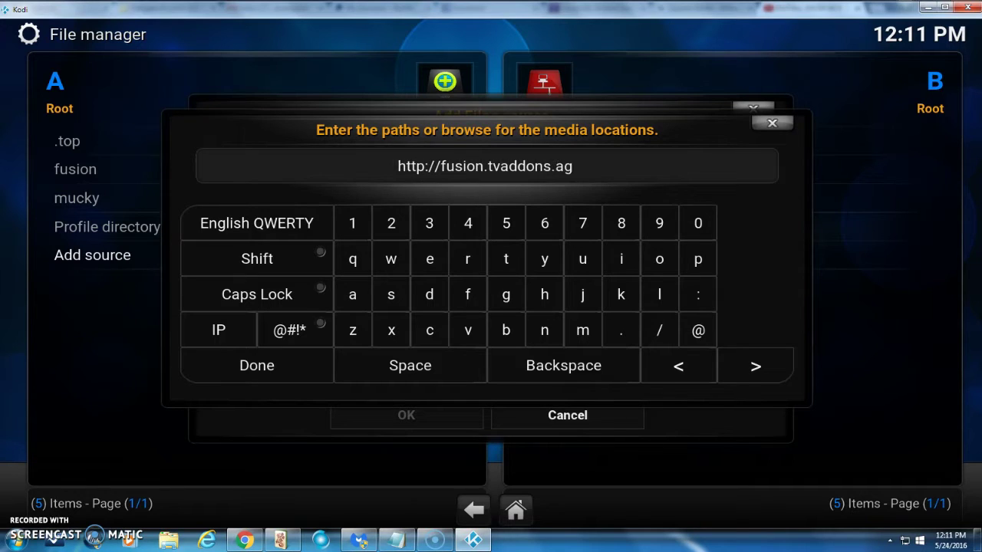
{"action": "left_click", "coordinate": [230, 367]}
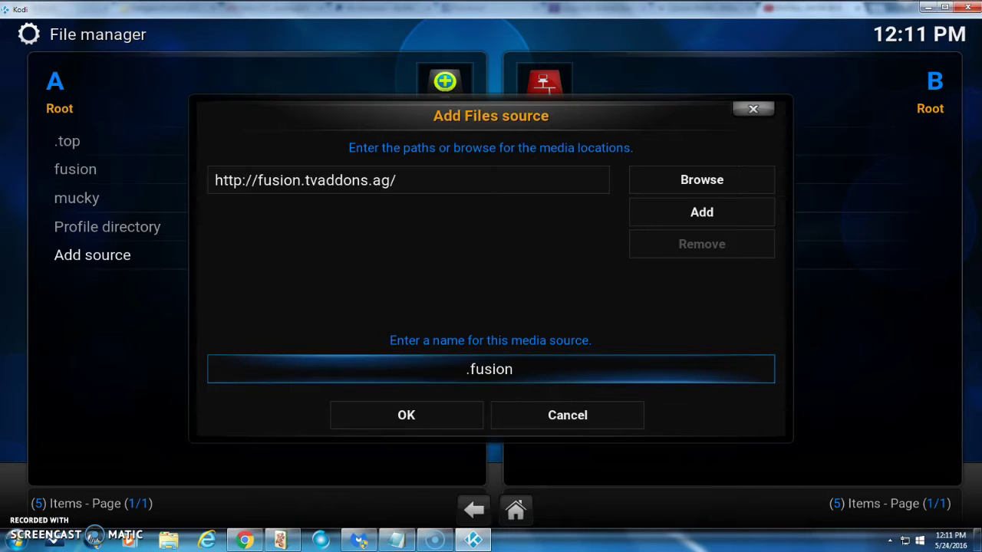
{"action": "left_click", "coordinate": [471, 418]}
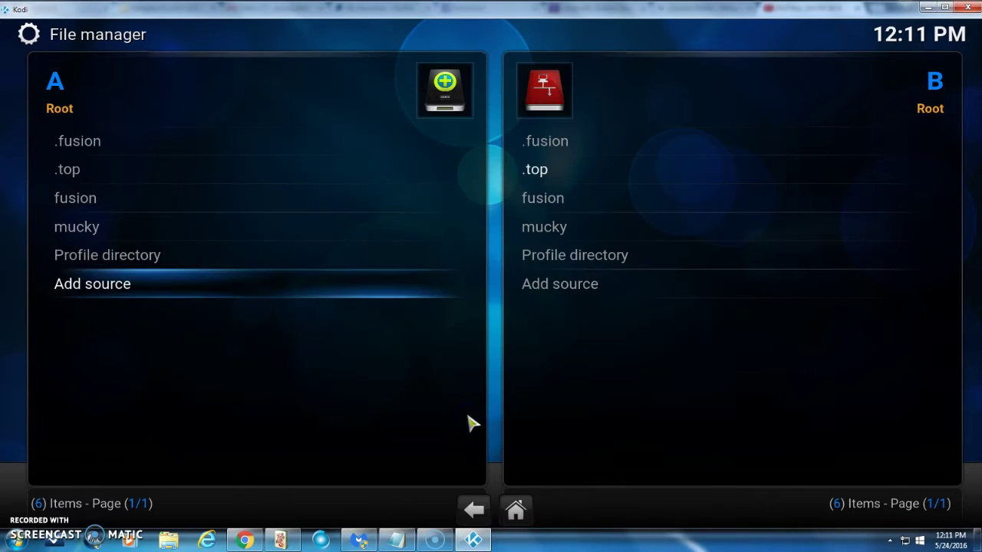
- Go to Settings > Add-ons and choose Install from zip file
{"action": "left_click", "coordinate": [508, 508]}
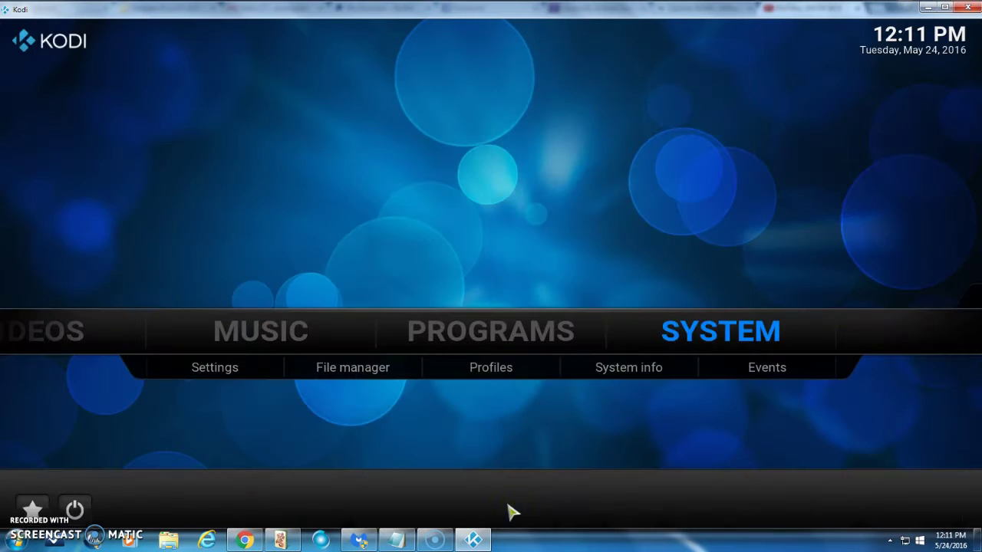
{"action": "left_click", "coordinate": [735, 346]}
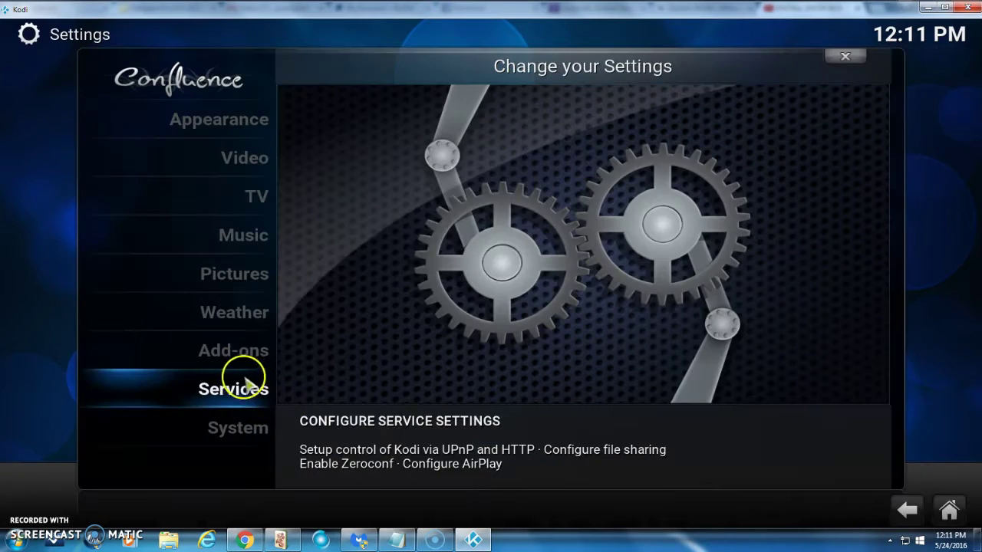
{"action": "left_click", "coordinate": [234, 353]}
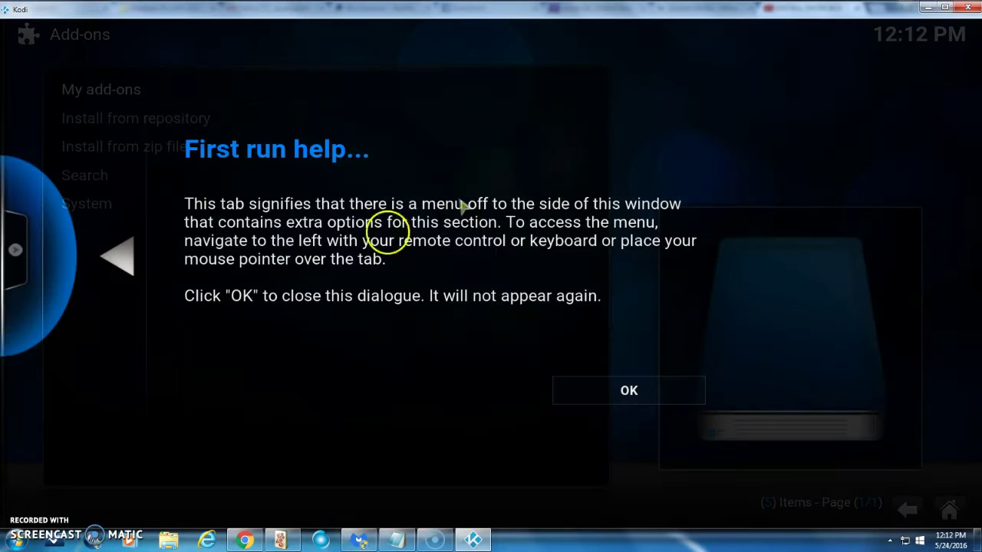
{"action": "left_click", "coordinate": [670, 392]}
{"action": "left_click", "coordinate": [156, 153]}
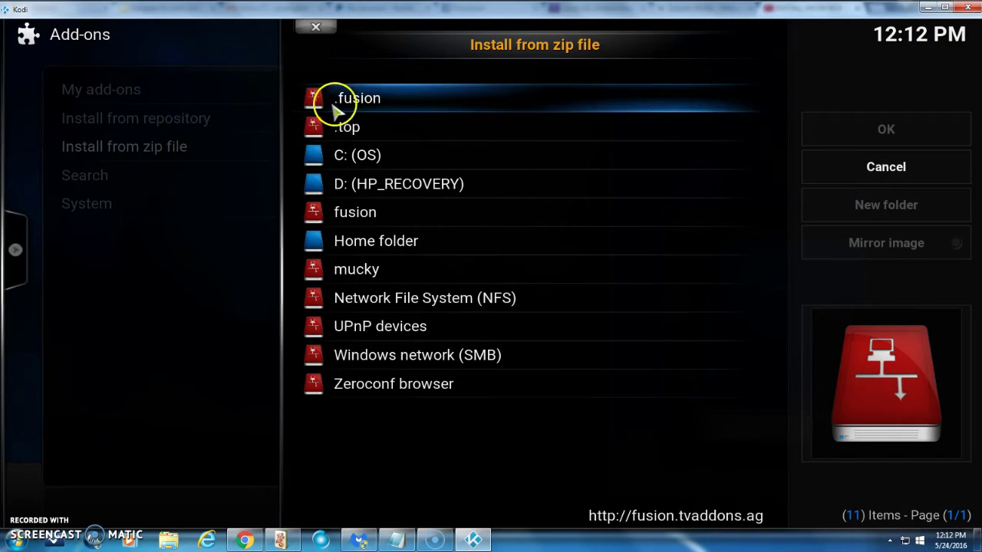
- Install repository.mdrepo-1.0.1.zip from .fusion > xbmc-repos > english
{"action": "left_click", "coordinate": [339, 110]}
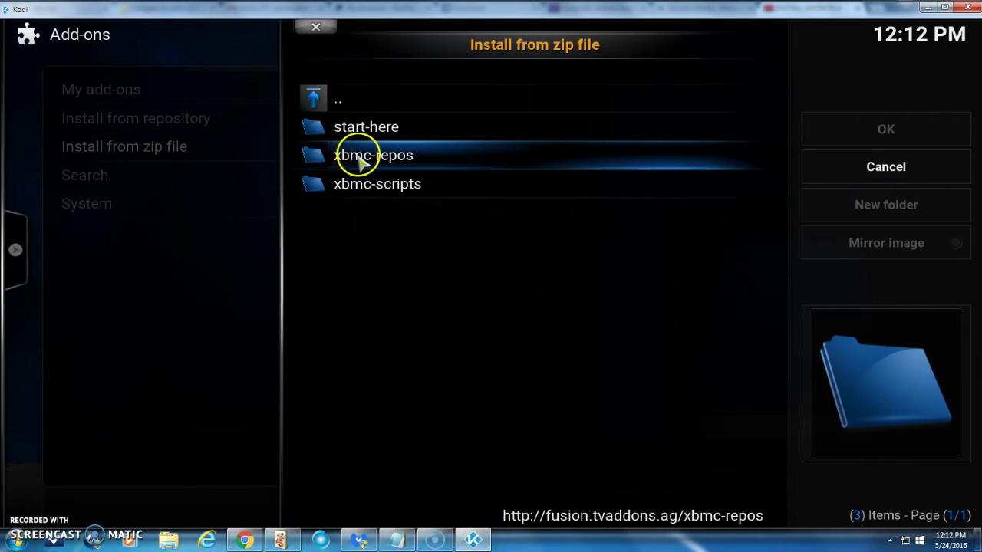
{"action": "left_click", "coordinate": [389, 162]}
{"action": "left_click", "coordinate": [347, 128]}
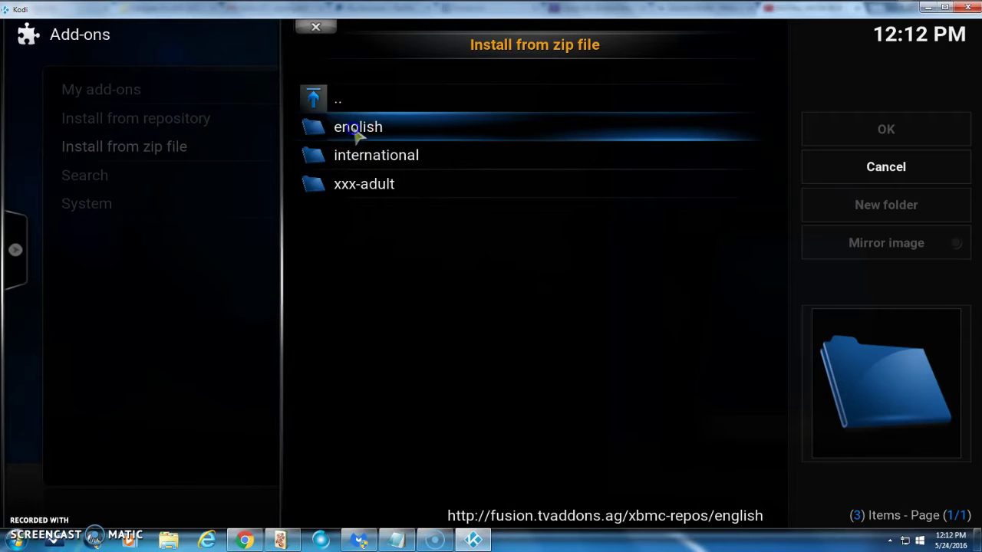
{"action": "scroll", "coordinate": [648, 173], "scroll_direction": "down", "scroll_amount": 1}
{"action": "scroll", "coordinate": [649, 172], "scroll_direction": "down", "scroll_amount": 9}
{"action": "scroll", "coordinate": [640, 184], "scroll_direction": "down", "scroll_amount": 11}
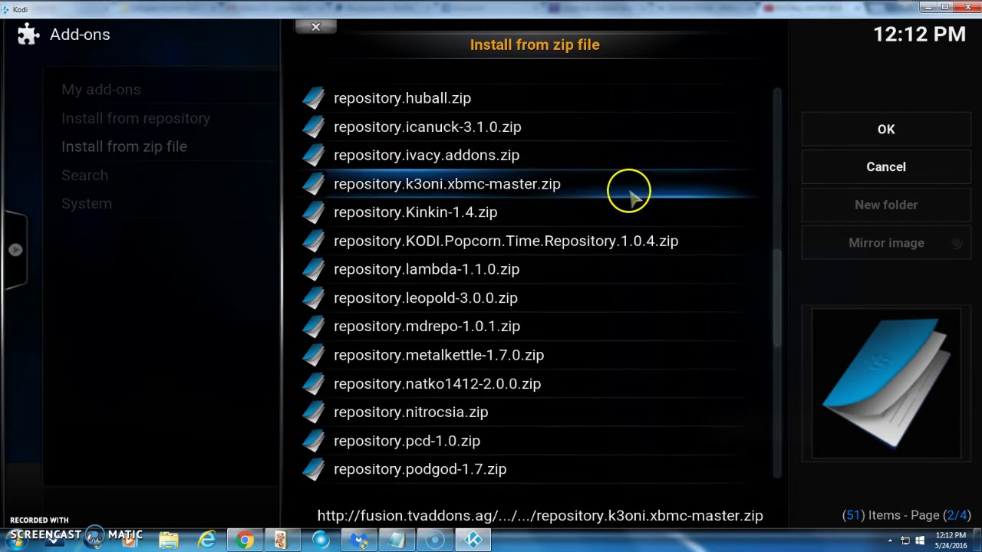
{"action": "left_click", "coordinate": [400, 334]}
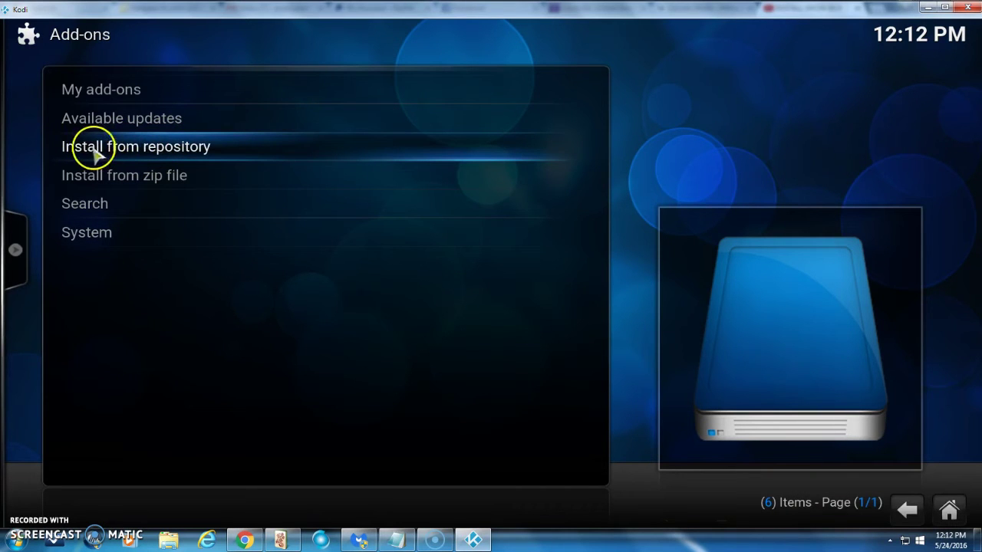
- Install the SHOW-BOX add-on from Mucky Ducks Repo's Video add-ons
{"action": "left_click", "coordinate": [150, 148]}
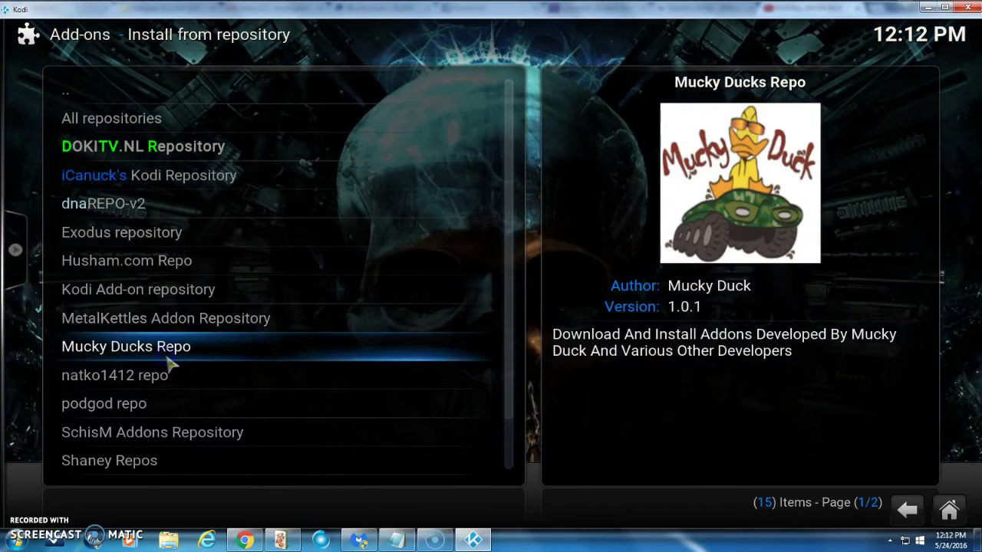
{"action": "left_click", "coordinate": [168, 361]}
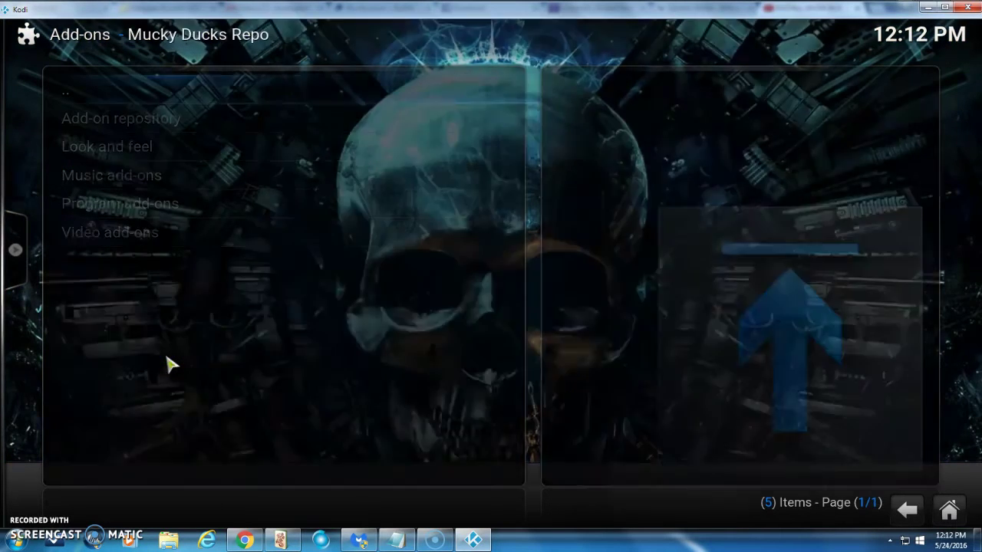
{"action": "left_click", "coordinate": [142, 238]}
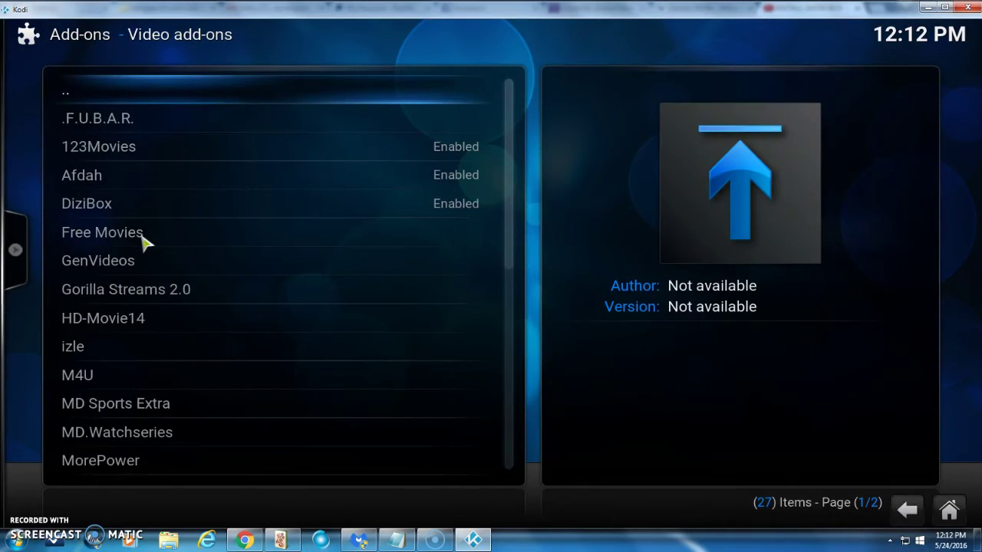
{"action": "scroll", "coordinate": [142, 241], "scroll_direction": "down", "scroll_amount": 8}
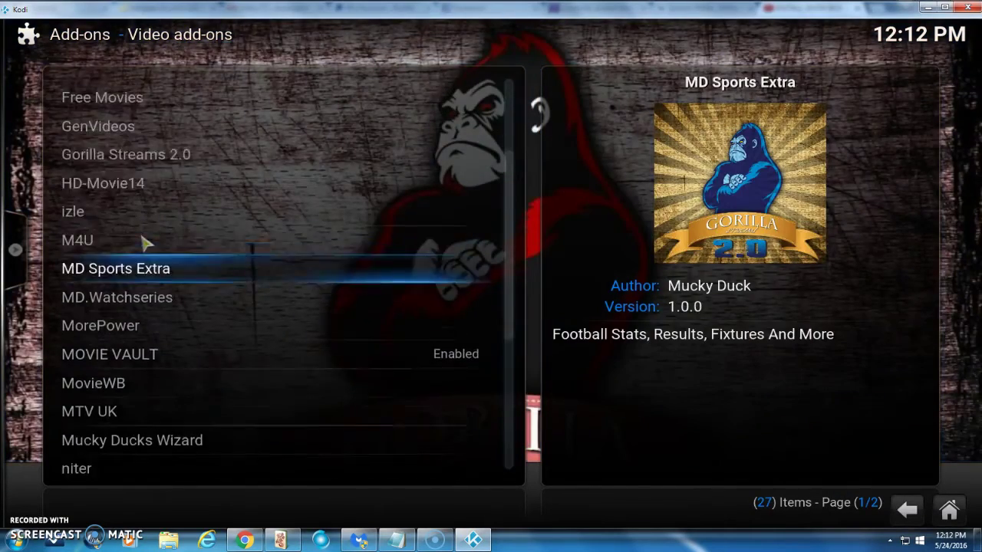
{"action": "scroll", "coordinate": [143, 244], "scroll_direction": "down", "scroll_amount": 2}
{"action": "scroll", "coordinate": [142, 245], "scroll_direction": "up", "scroll_amount": 3}
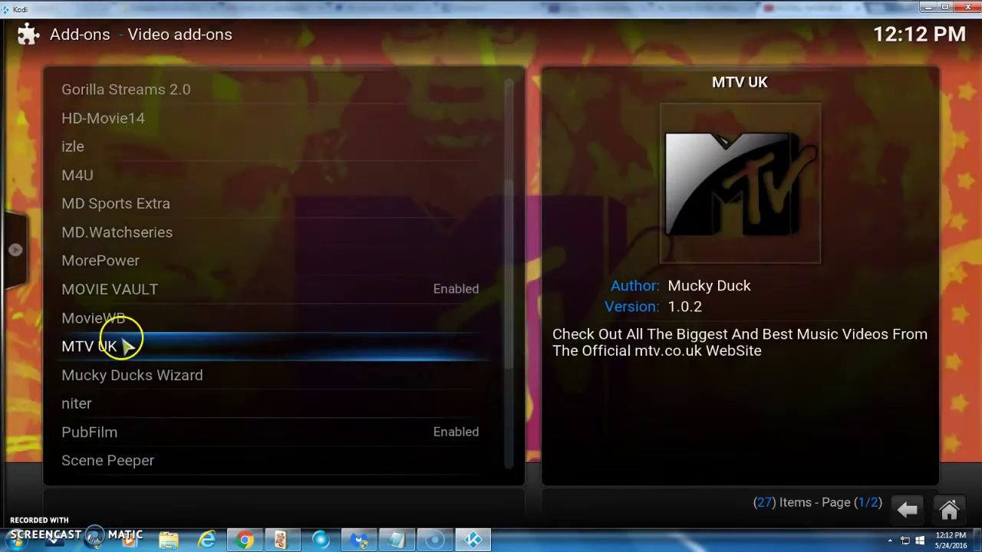
{"action": "scroll", "coordinate": [127, 346], "scroll_direction": "down", "scroll_amount": 4}
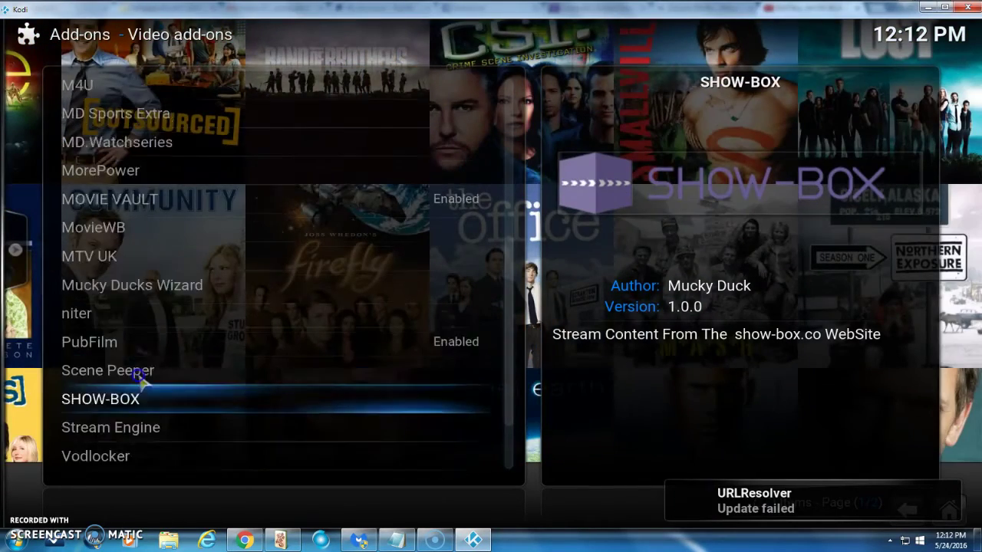
{"action": "left_click", "coordinate": [142, 381]}
{"action": "left_click", "coordinate": [281, 422]}
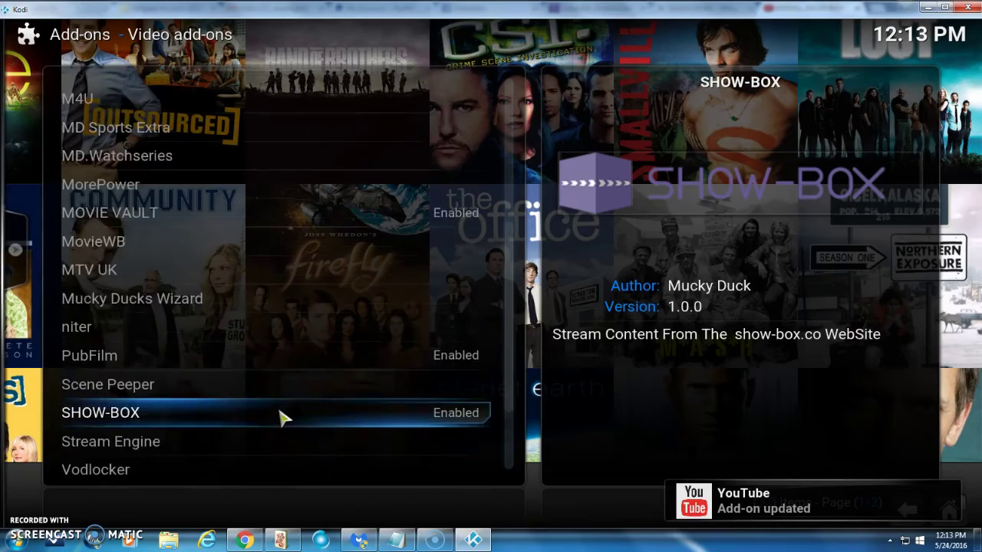
- Reselect the enabled SHOW-BOX add-on and launch it to its five-category menu
{"action": "left_click", "coordinate": [195, 318]}
{"action": "scroll", "coordinate": [188, 322], "scroll_direction": "up", "scroll_amount": 1}
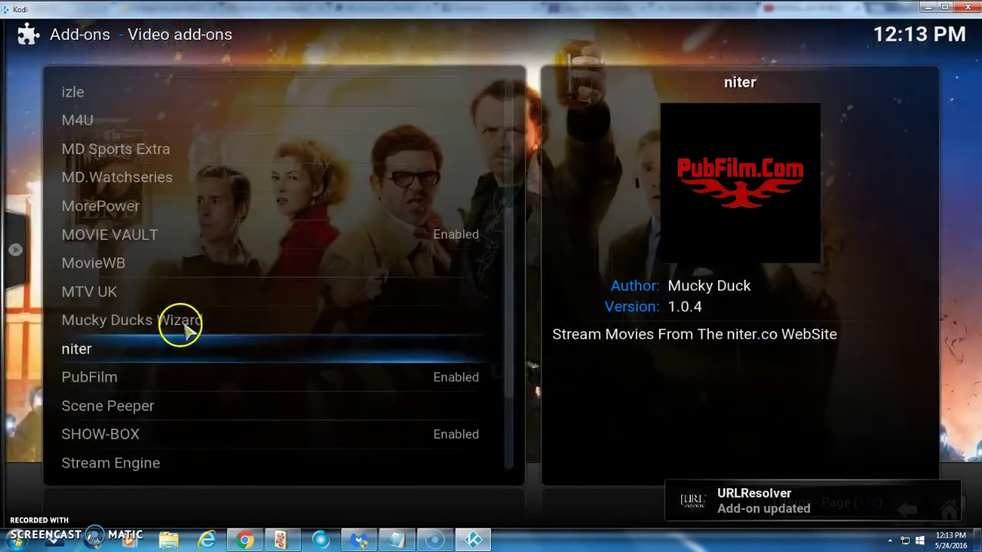
{"action": "left_click", "coordinate": [171, 401]}
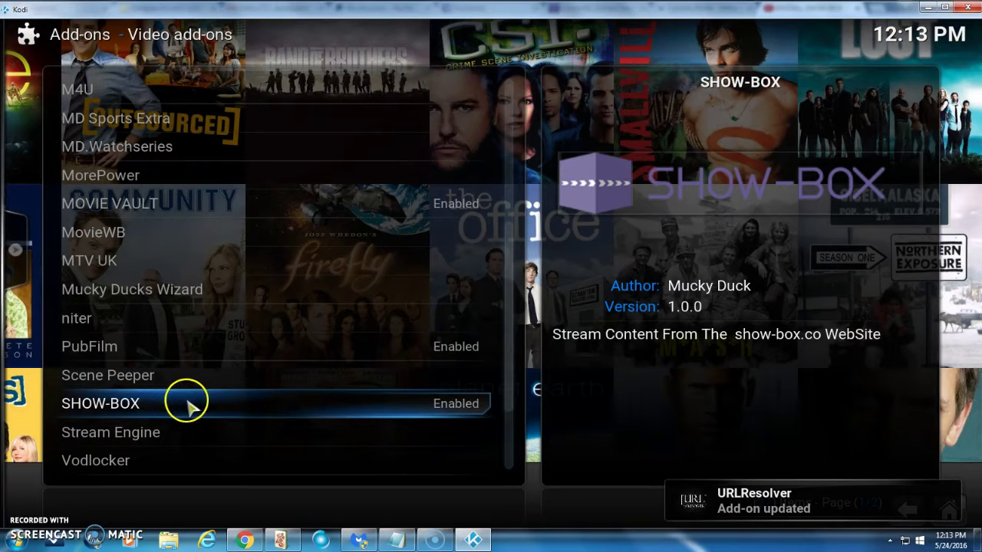
{"action": "left_click", "coordinate": [188, 404]}
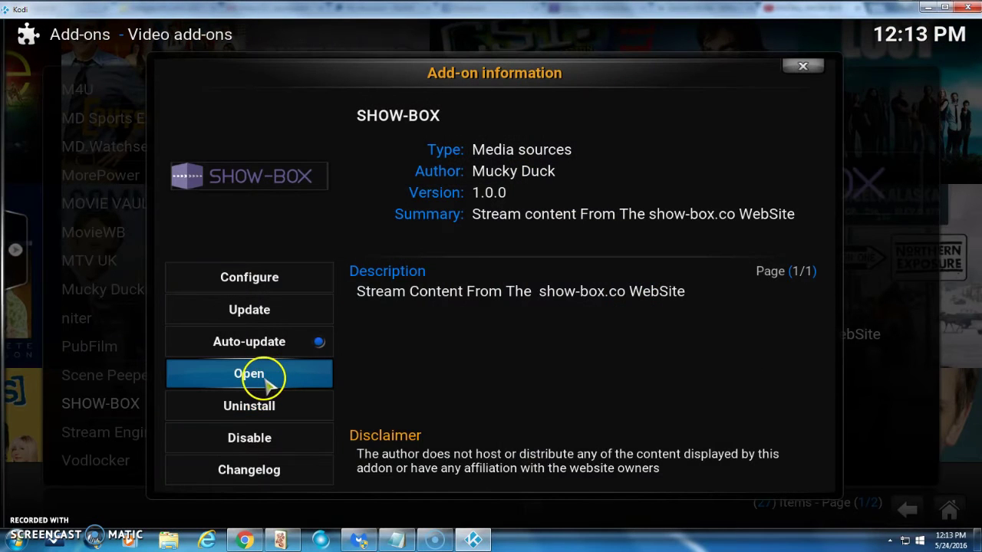
{"action": "left_click", "coordinate": [266, 381]}
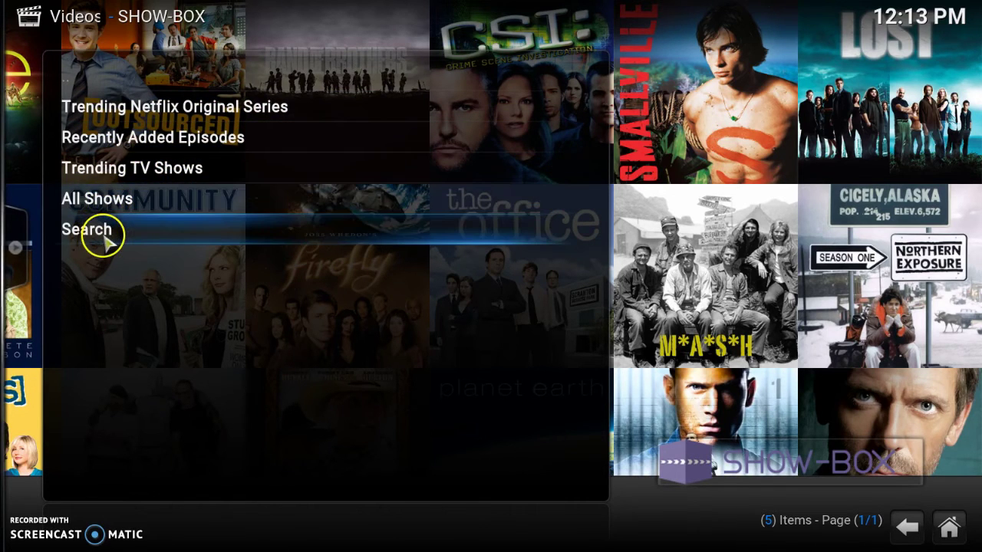
- Play Narcos S01E10 from Trending Netflix Original Series
{"action": "left_click", "coordinate": [163, 121]}
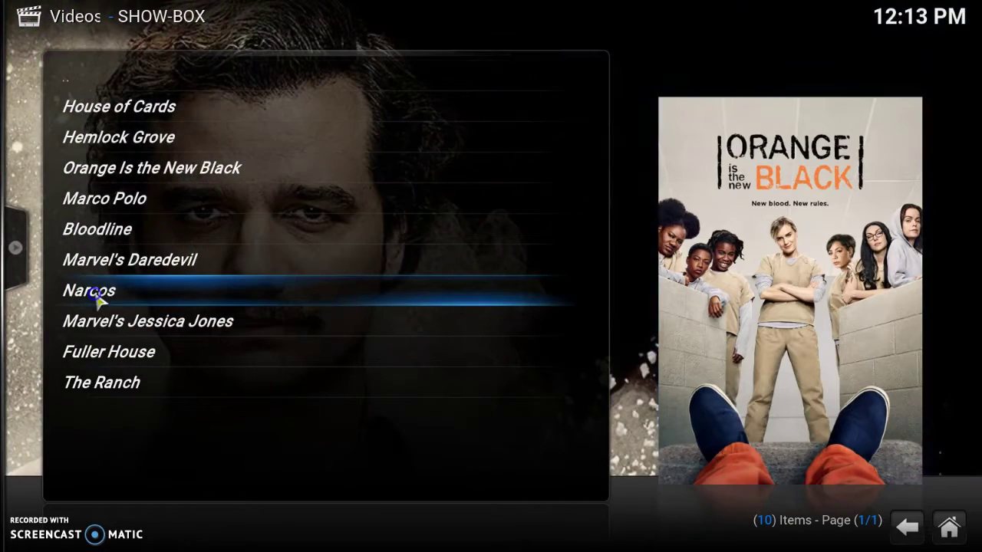
{"action": "left_click", "coordinate": [97, 297]}
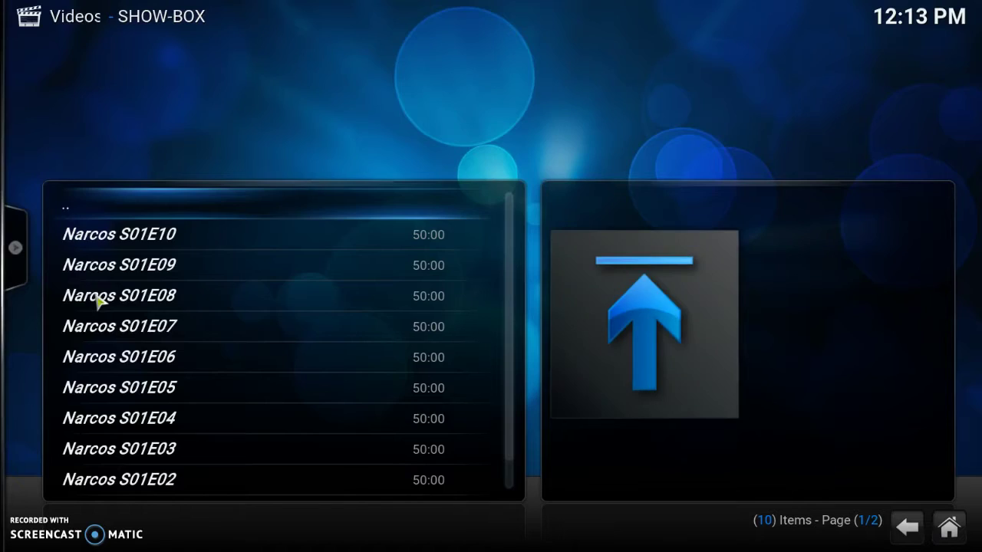
{"action": "left_click", "coordinate": [96, 242]}
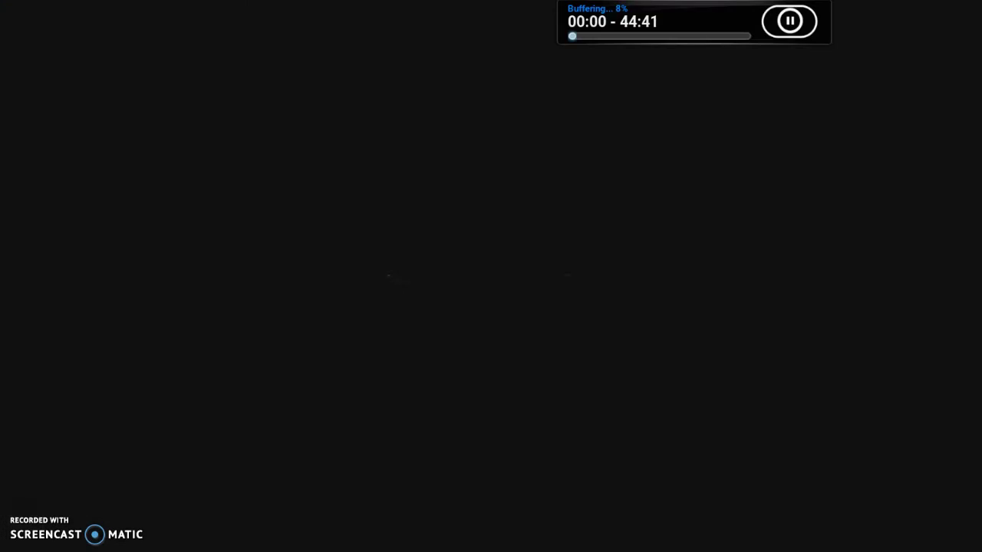
{"action": "mouse_move", "coordinate": [189, 228]}
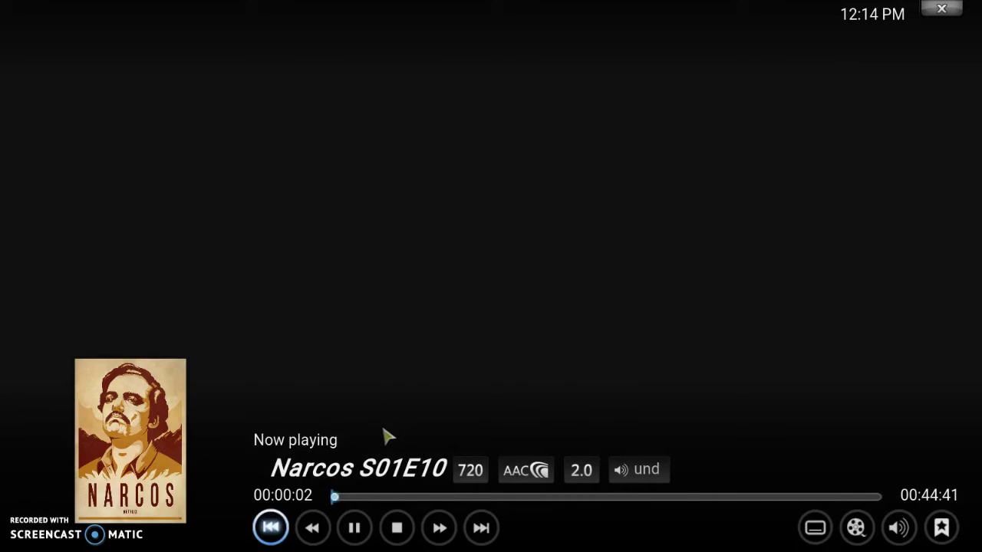
- Seek Narcos S01E10 to about 04:00, then stop playback back to the ten-episode list
{"action": "left_click_drag", "start_coordinate": [386, 435], "coordinate": [396, 525]}
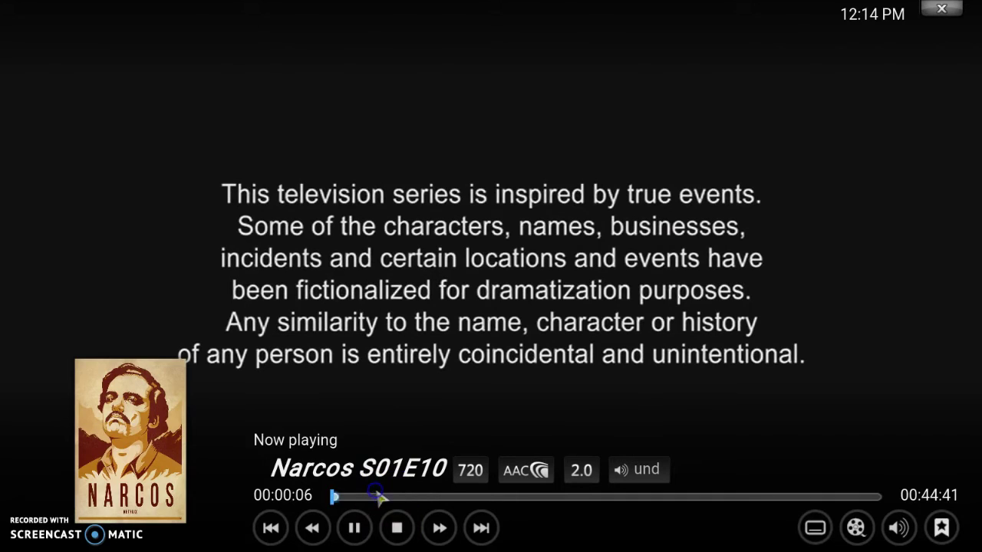
{"action": "left_click", "coordinate": [376, 496]}
{"action": "left_click", "coordinate": [355, 528]}
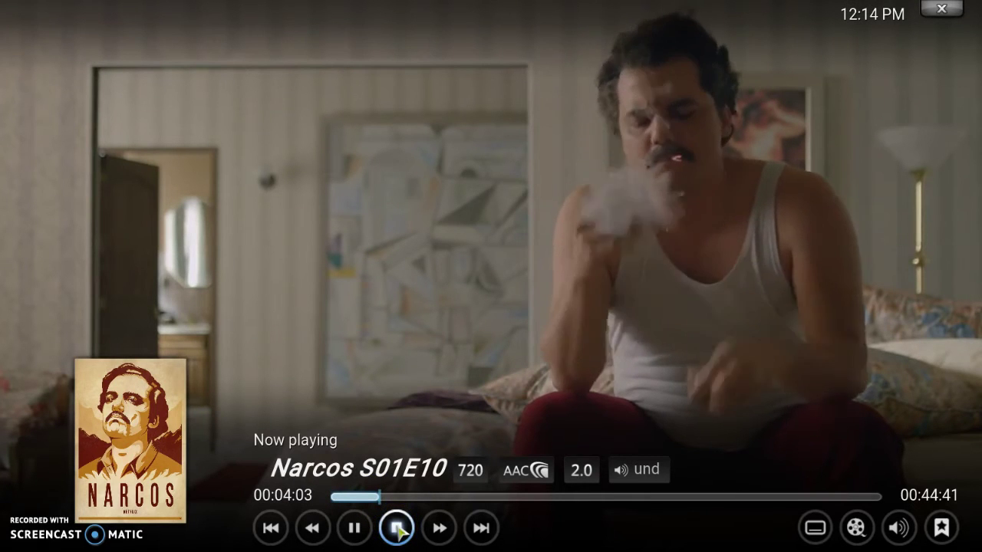
{"action": "left_click", "coordinate": [396, 528]}
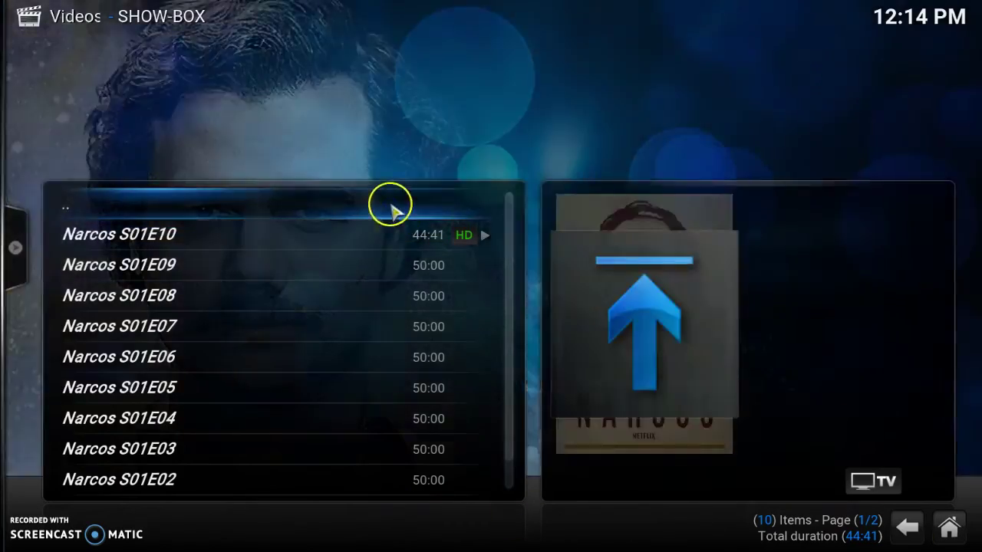
- Go up from Narcos, play House of Cards S04E07, then stop it
{"action": "left_click", "coordinate": [388, 202]}
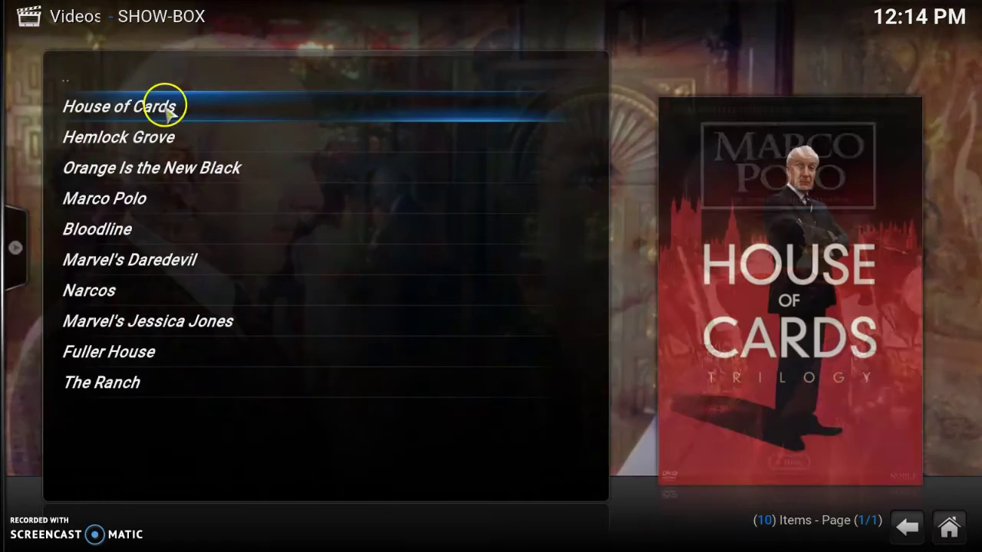
{"action": "left_click", "coordinate": [167, 110]}
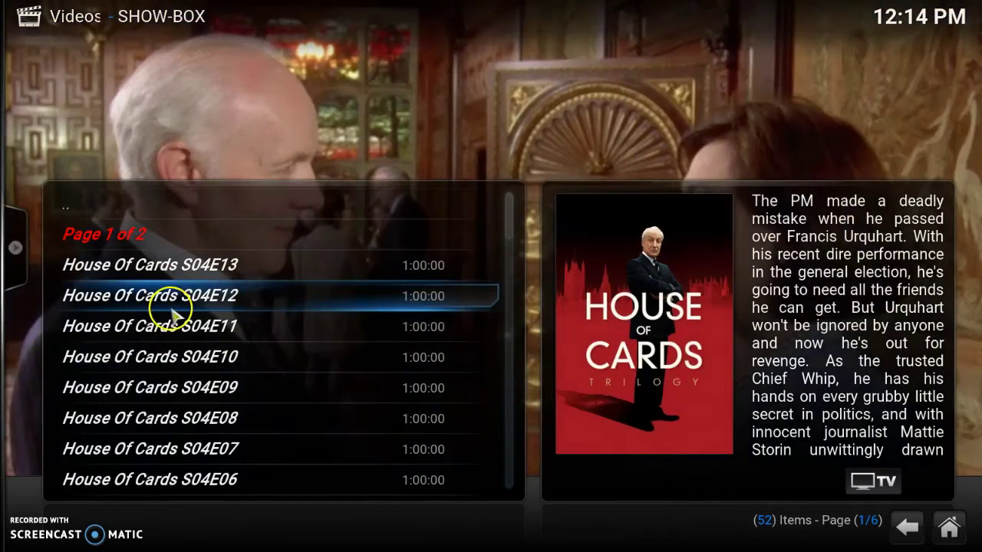
{"action": "scroll", "coordinate": [183, 303], "scroll_direction": "down", "scroll_amount": 5}
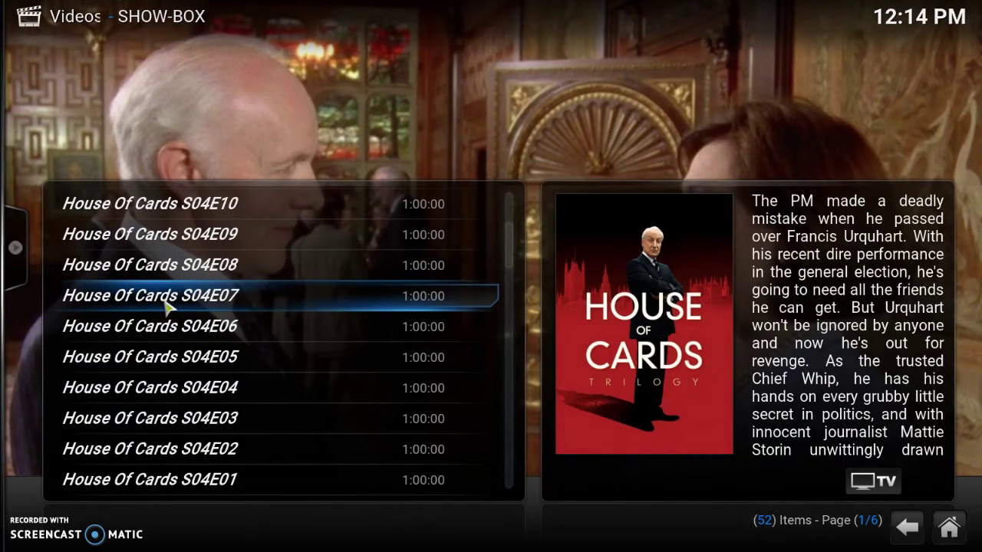
{"action": "left_click", "coordinate": [168, 299]}
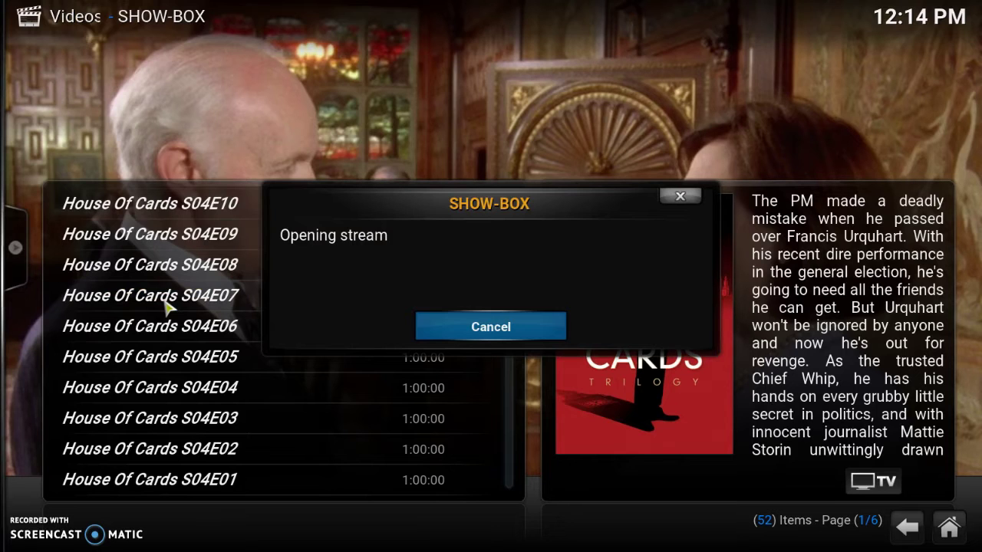
{"action": "left_click", "coordinate": [228, 267]}
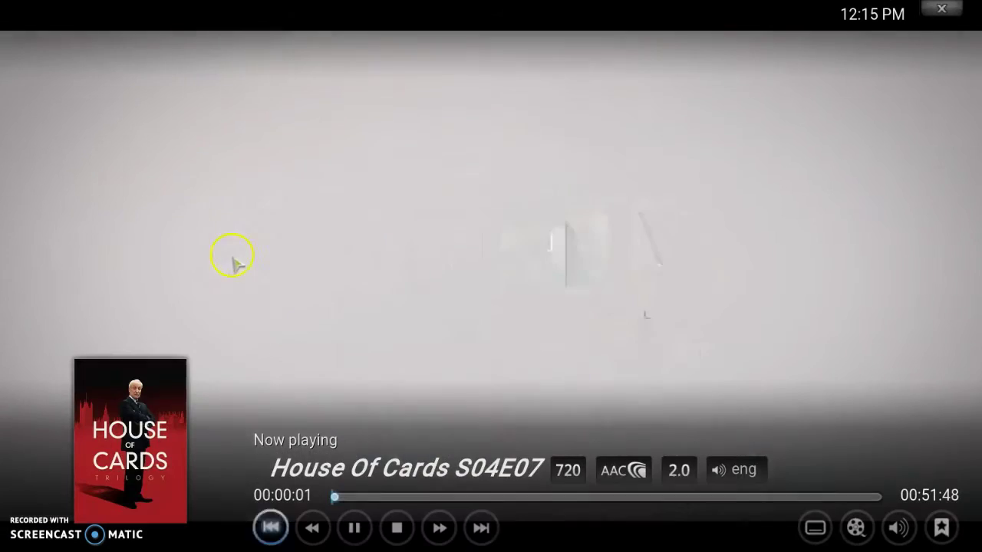
{"action": "left_click", "coordinate": [397, 528]}
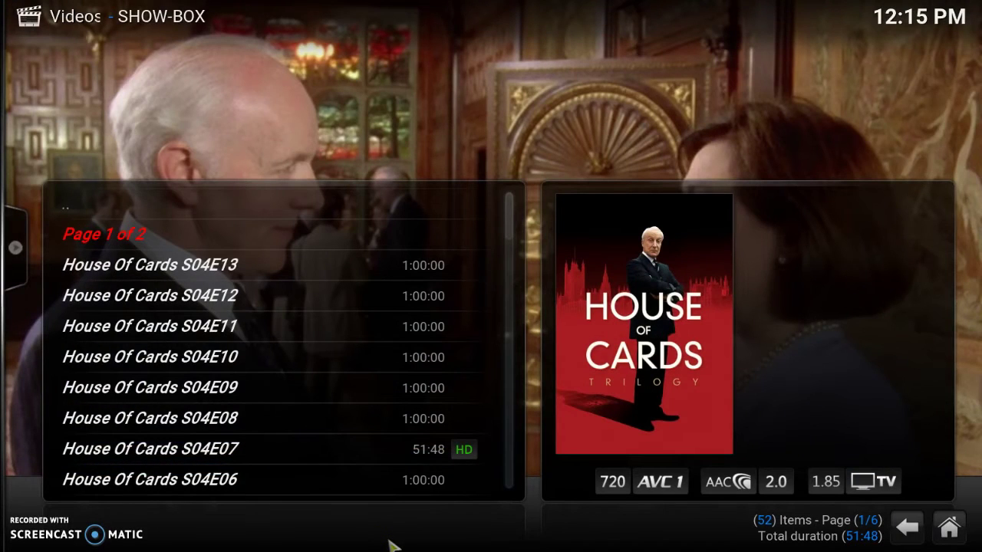
- Go up two levels to the SHOW-BOX root and browse the 20 Trending TV Shows
{"action": "left_click", "coordinate": [368, 215]}
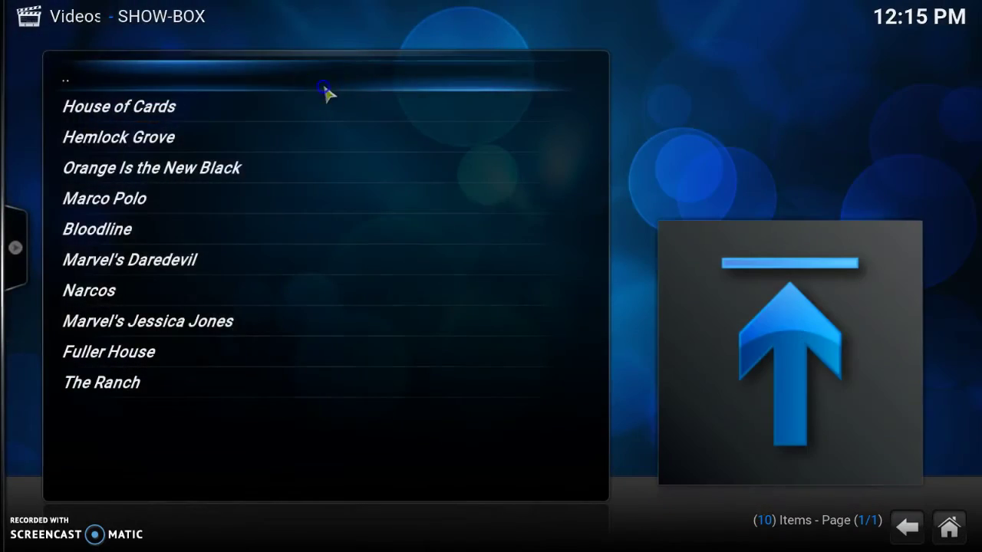
{"action": "left_click", "coordinate": [326, 91]}
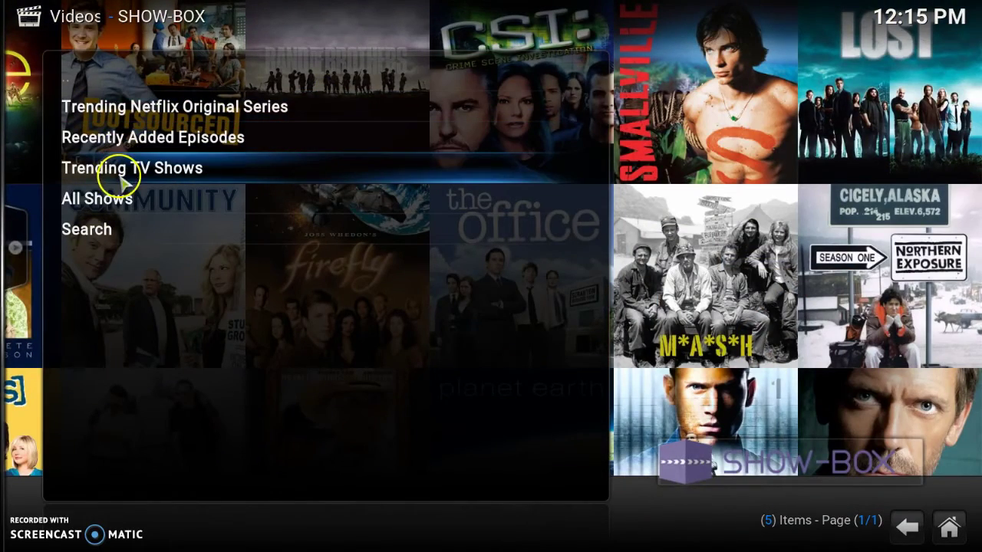
{"action": "left_click", "coordinate": [121, 175]}
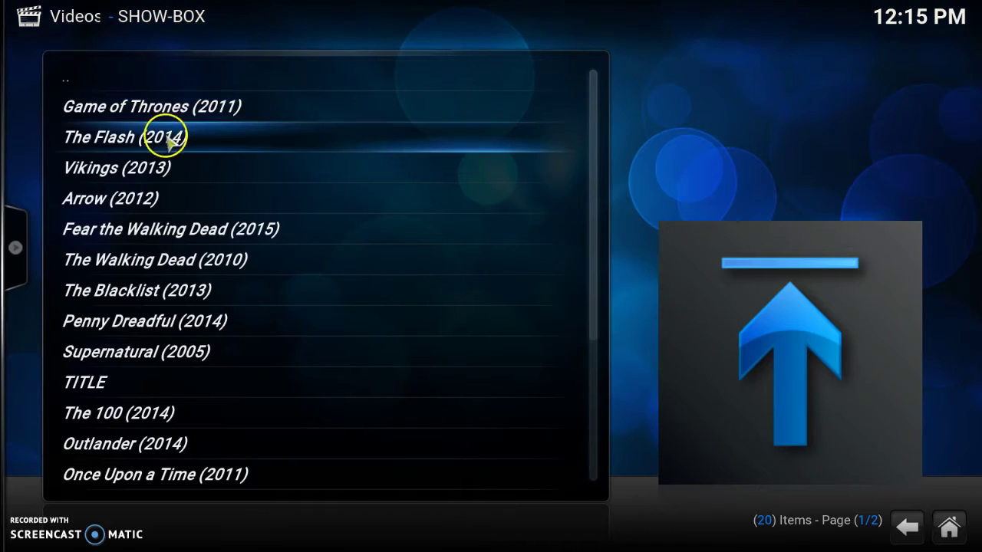
{"action": "scroll", "coordinate": [165, 142], "scroll_direction": "down", "scroll_amount": 6}
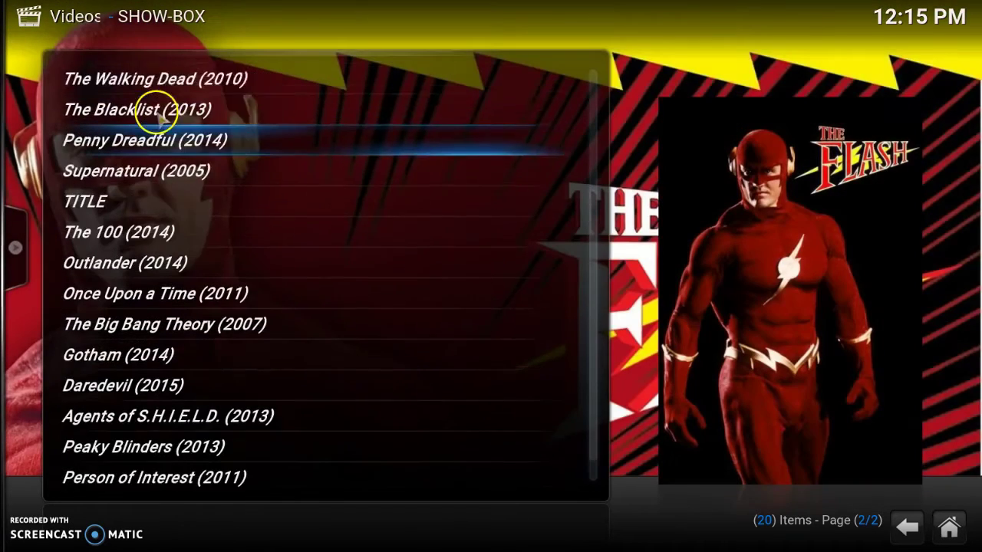
{"action": "scroll", "coordinate": [158, 114], "scroll_direction": "down", "scroll_amount": 1}
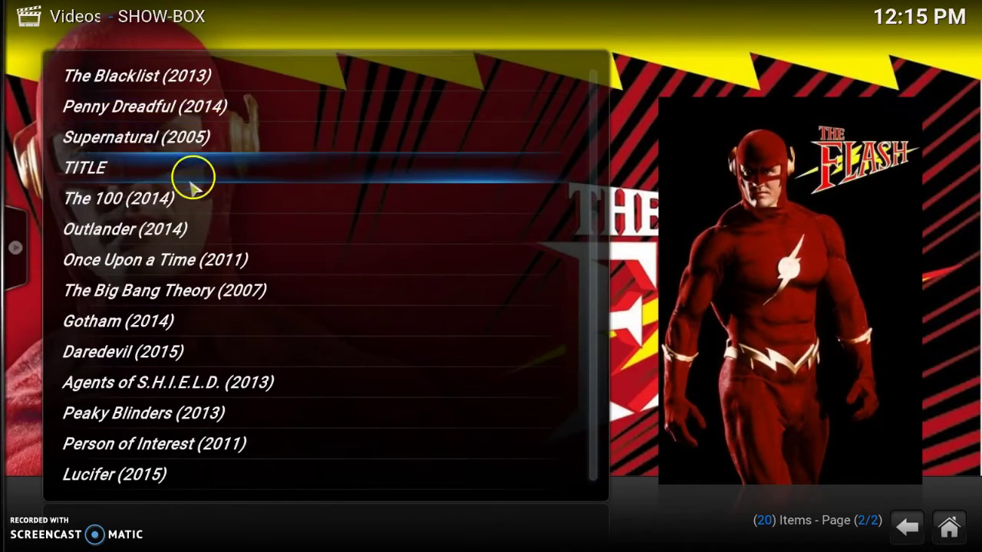
{"action": "scroll", "coordinate": [192, 186], "scroll_direction": "up", "scroll_amount": 7}
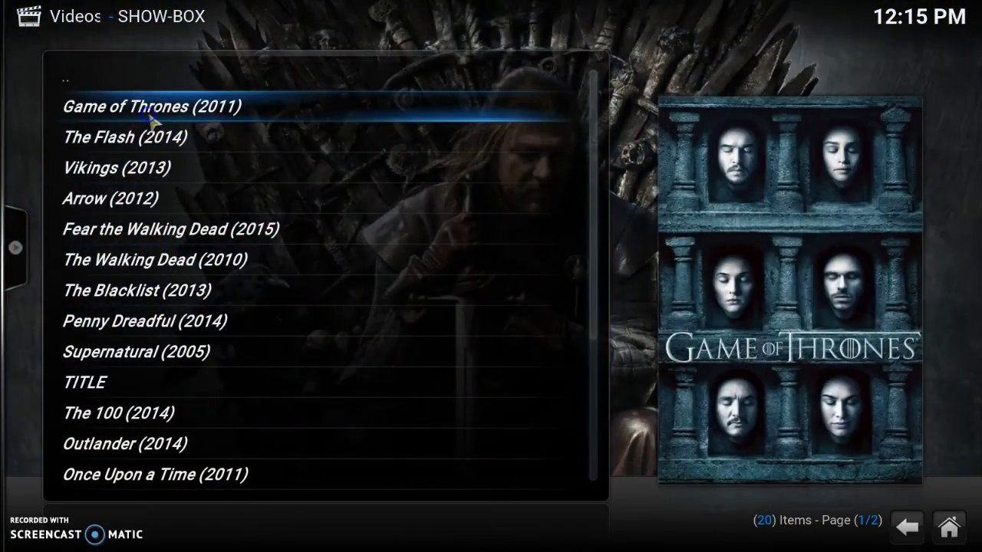
- Open Game of Thrones (2011), check Page 2 of episodes, then return and scroll back to Season 6
{"action": "left_click", "coordinate": [151, 119]}
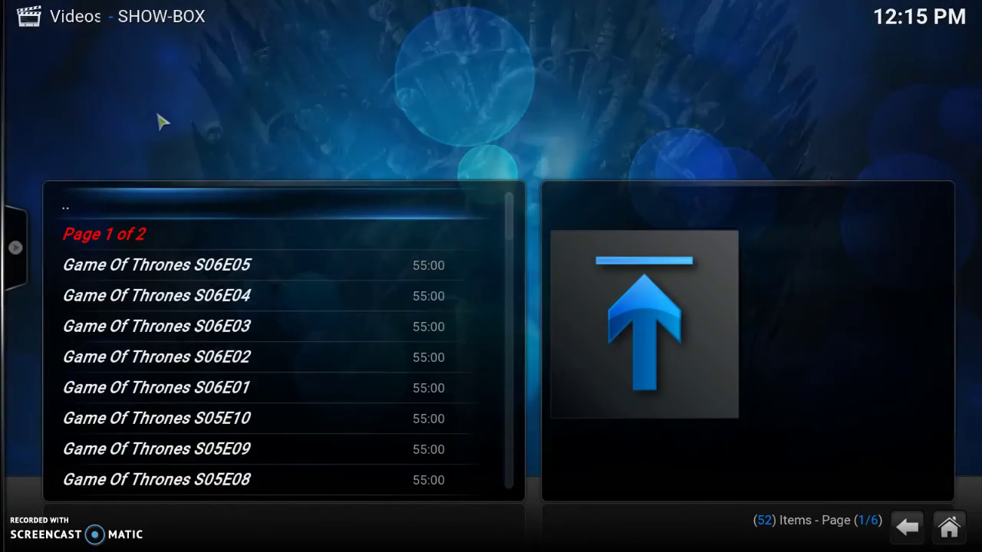
{"action": "scroll", "coordinate": [300, 288], "scroll_direction": "down", "scroll_amount": 13}
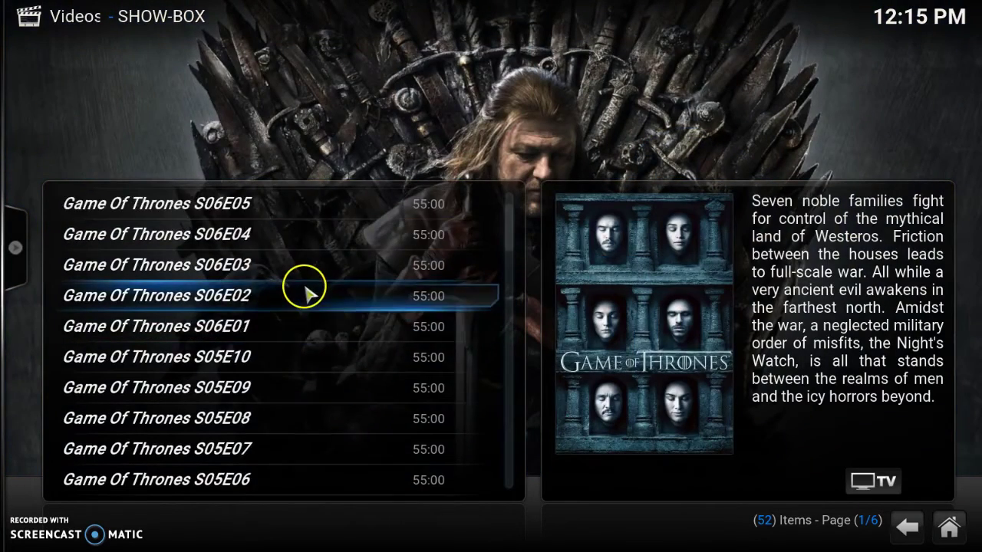
{"action": "scroll", "coordinate": [301, 290], "scroll_direction": "down", "scroll_amount": 17}
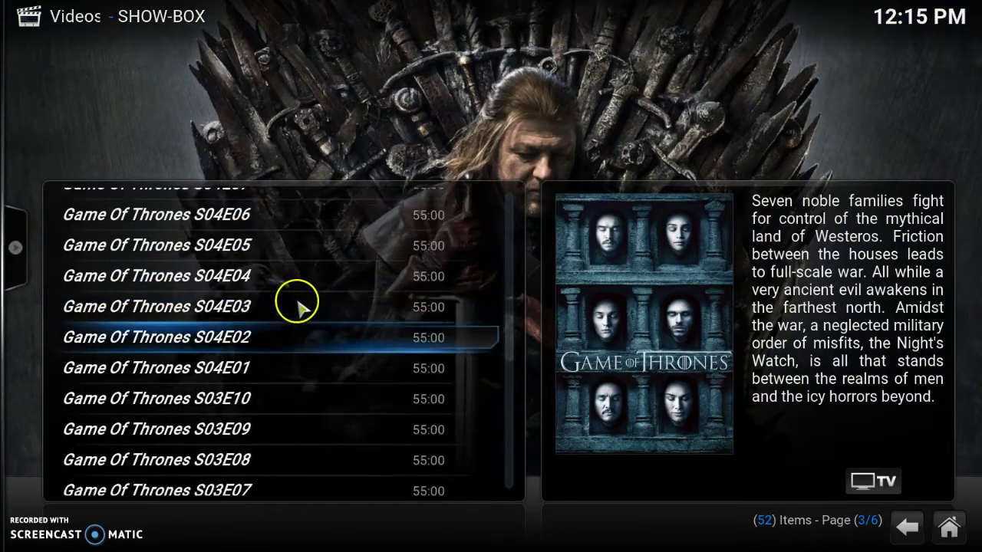
{"action": "scroll", "coordinate": [298, 305], "scroll_direction": "down", "scroll_amount": 15}
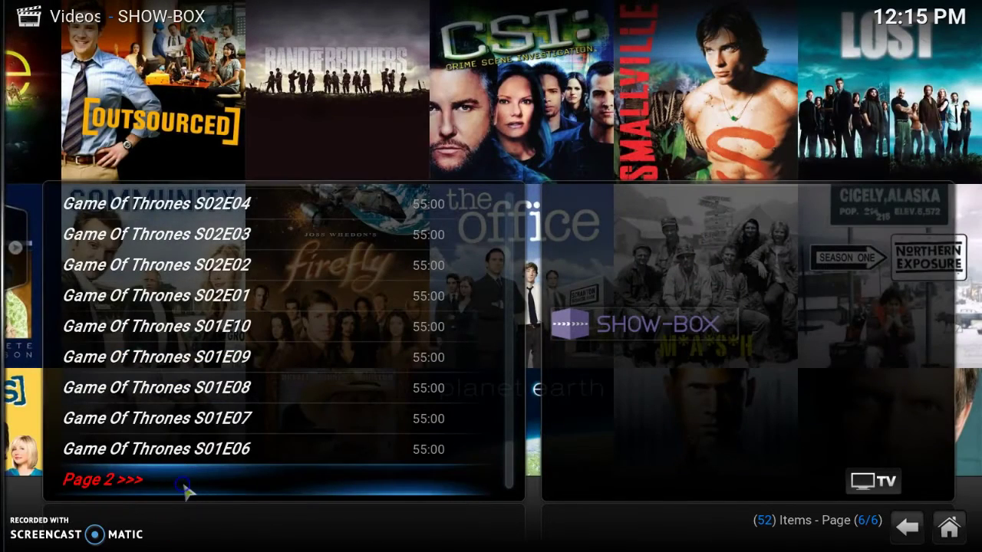
{"action": "left_click", "coordinate": [186, 486]}
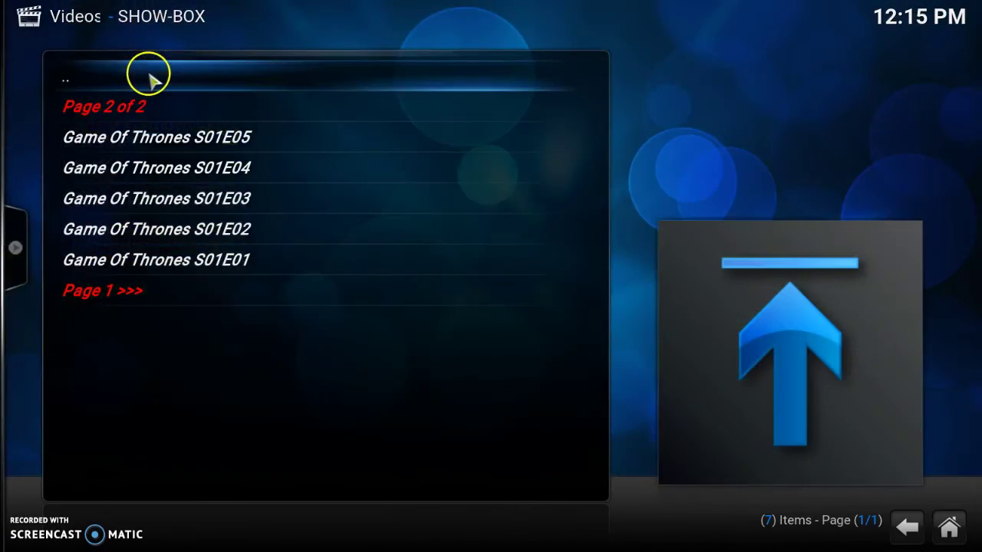
{"action": "left_click", "coordinate": [150, 76]}
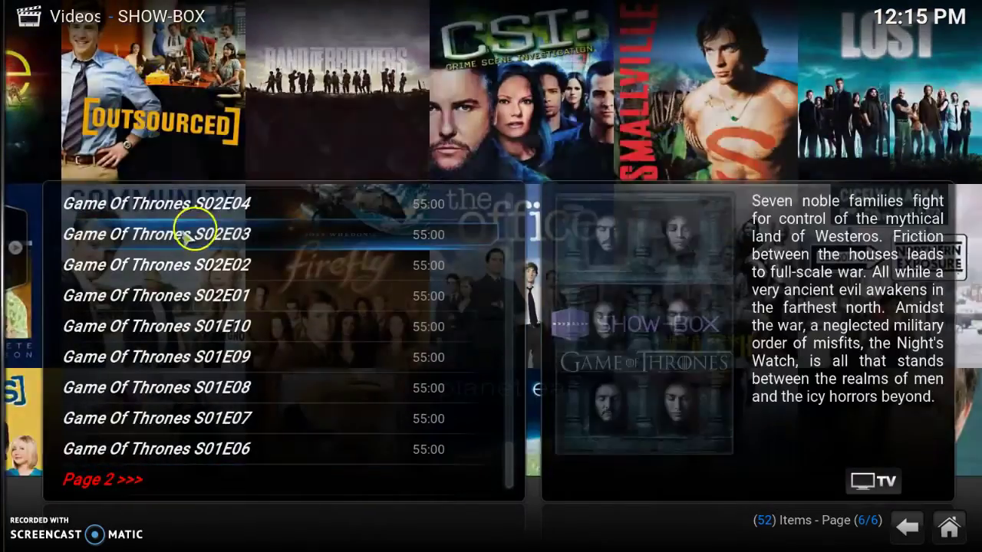
{"action": "scroll", "coordinate": [245, 246], "scroll_direction": "up", "scroll_amount": 2}
{"action": "scroll", "coordinate": [234, 244], "scroll_direction": "up", "scroll_amount": 18}
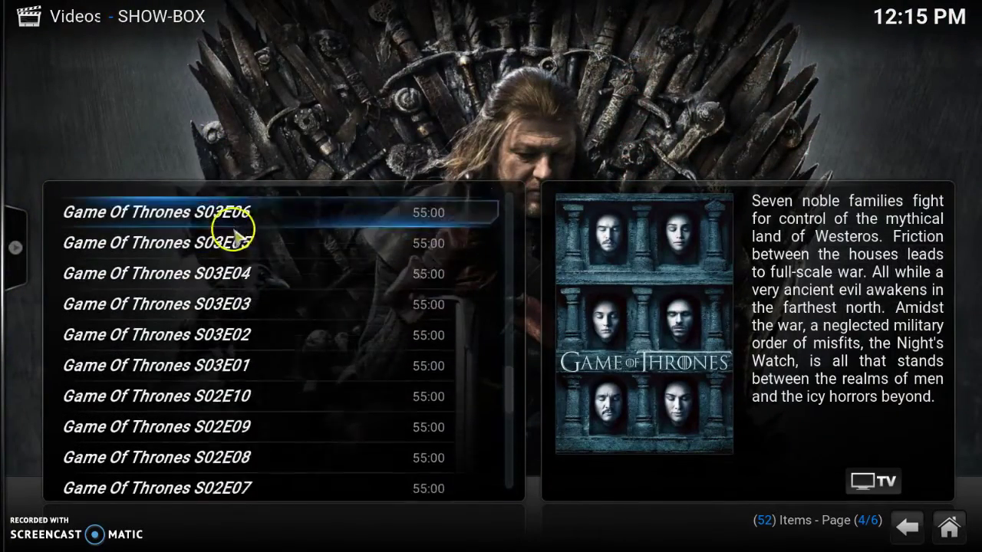
{"action": "scroll", "coordinate": [233, 201], "scroll_direction": "up", "scroll_amount": 16}
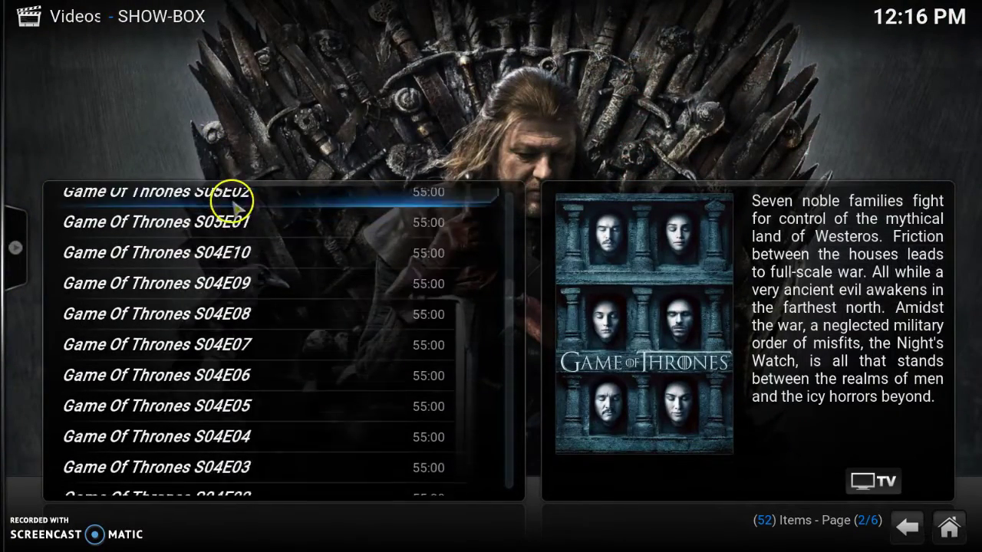
{"action": "scroll", "coordinate": [230, 203], "scroll_direction": "up", "scroll_amount": 4}
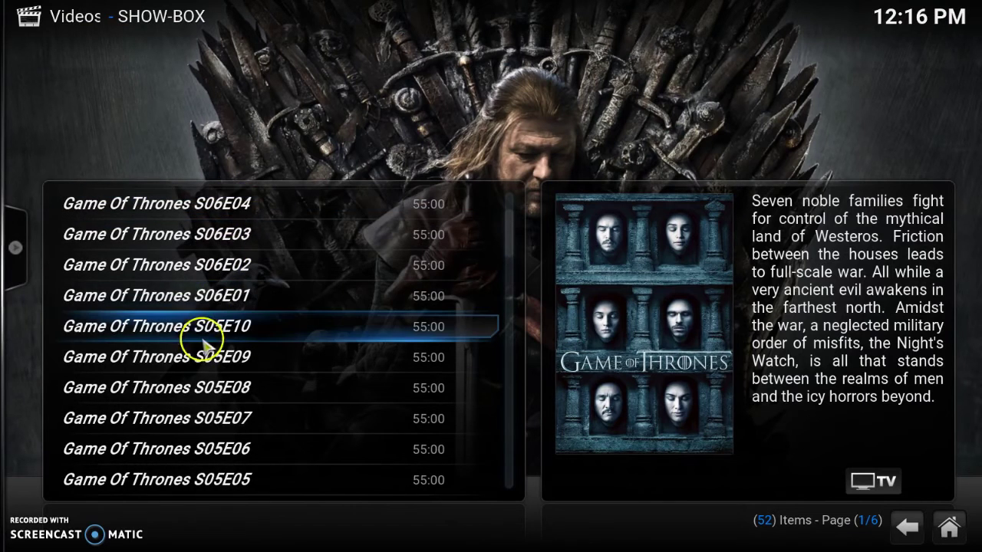
{"action": "scroll", "coordinate": [203, 291], "scroll_direction": "up", "scroll_amount": 2}
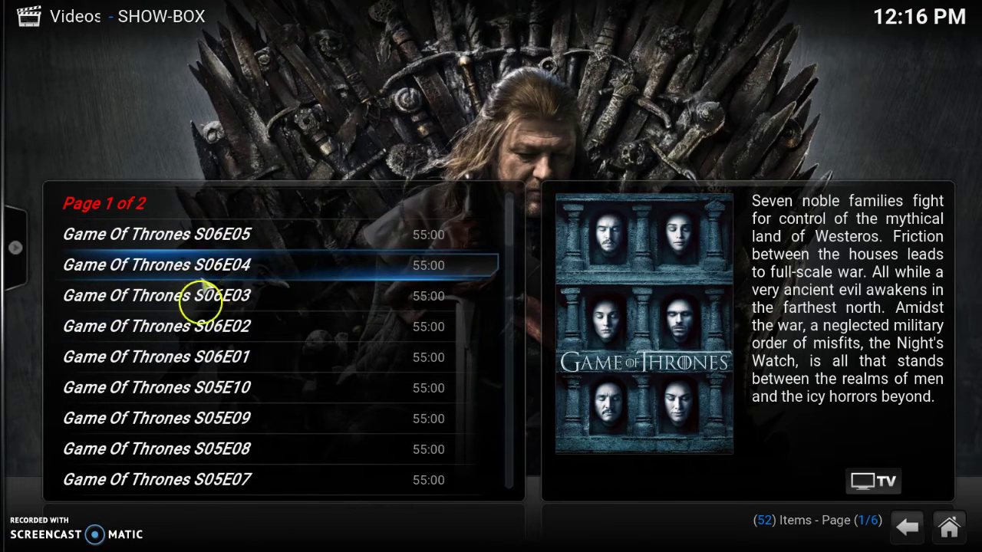
- Play Game of Thrones S06E01, stop it, and go up to Trending TV Shows
{"action": "left_click", "coordinate": [201, 353]}
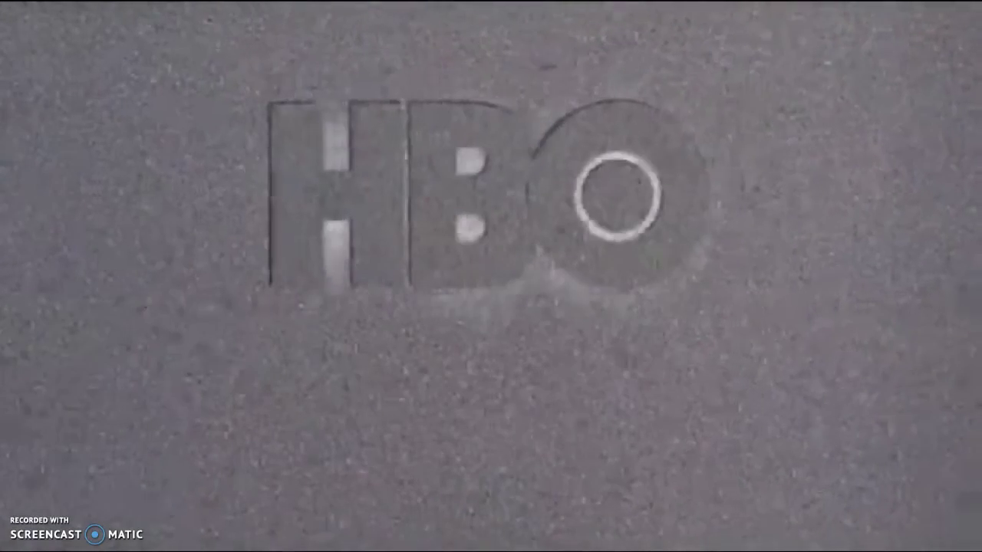
{"action": "mouse_move", "coordinate": [268, 164]}
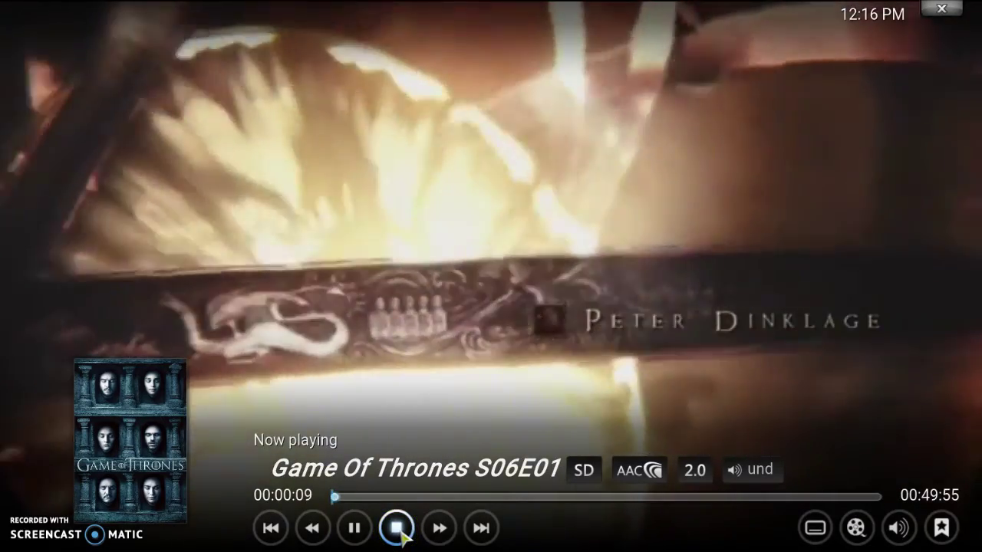
{"action": "left_click", "coordinate": [397, 530]}
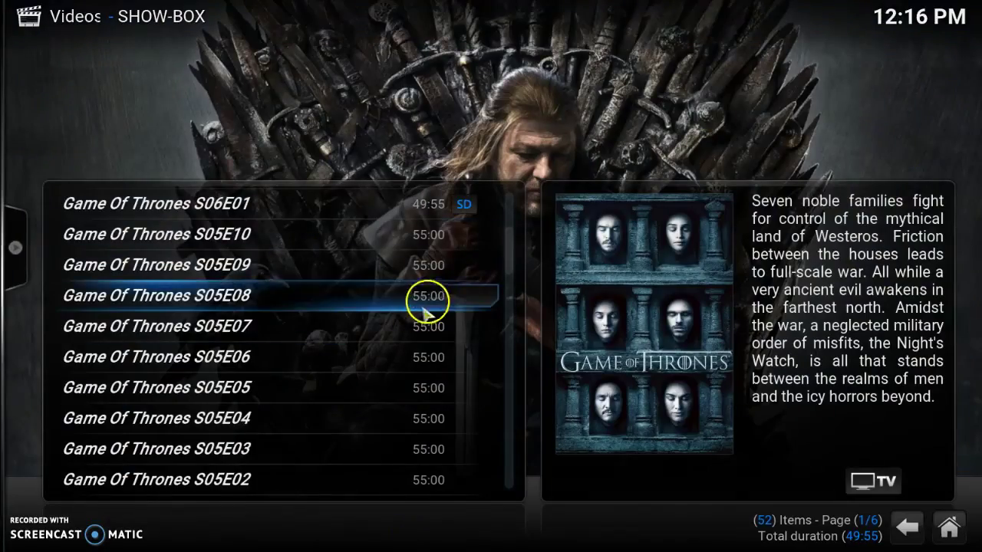
{"action": "scroll", "coordinate": [426, 307], "scroll_direction": "up", "scroll_amount": 5}
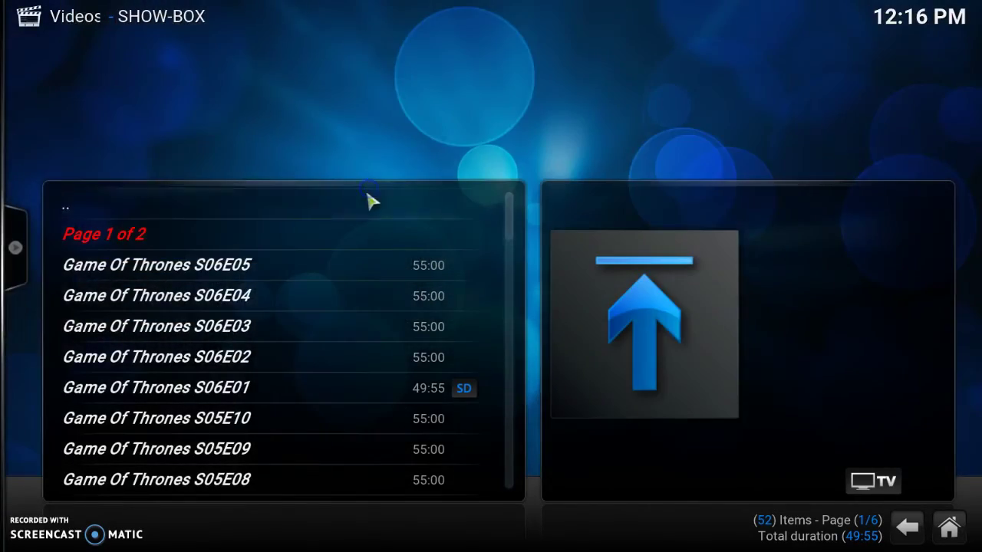
{"action": "left_click", "coordinate": [369, 201]}
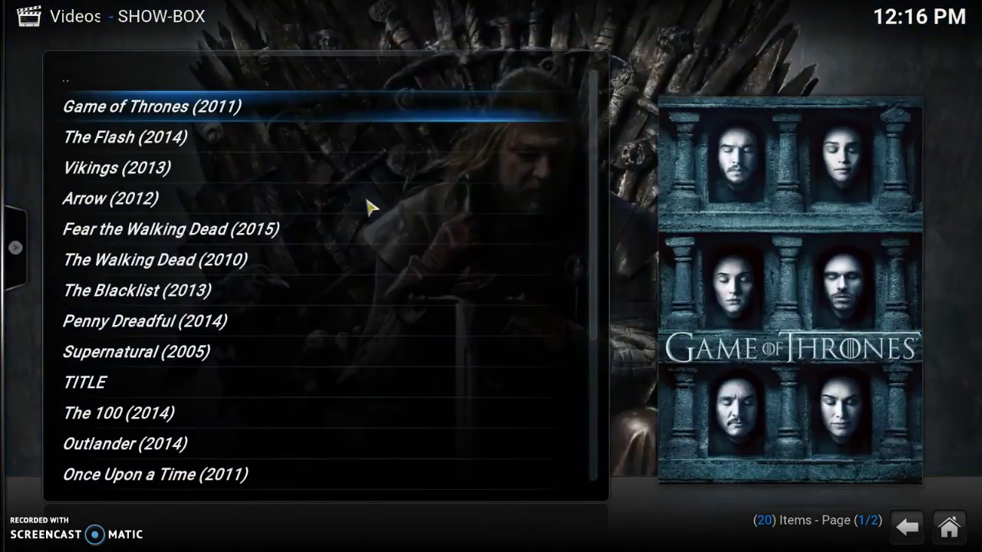